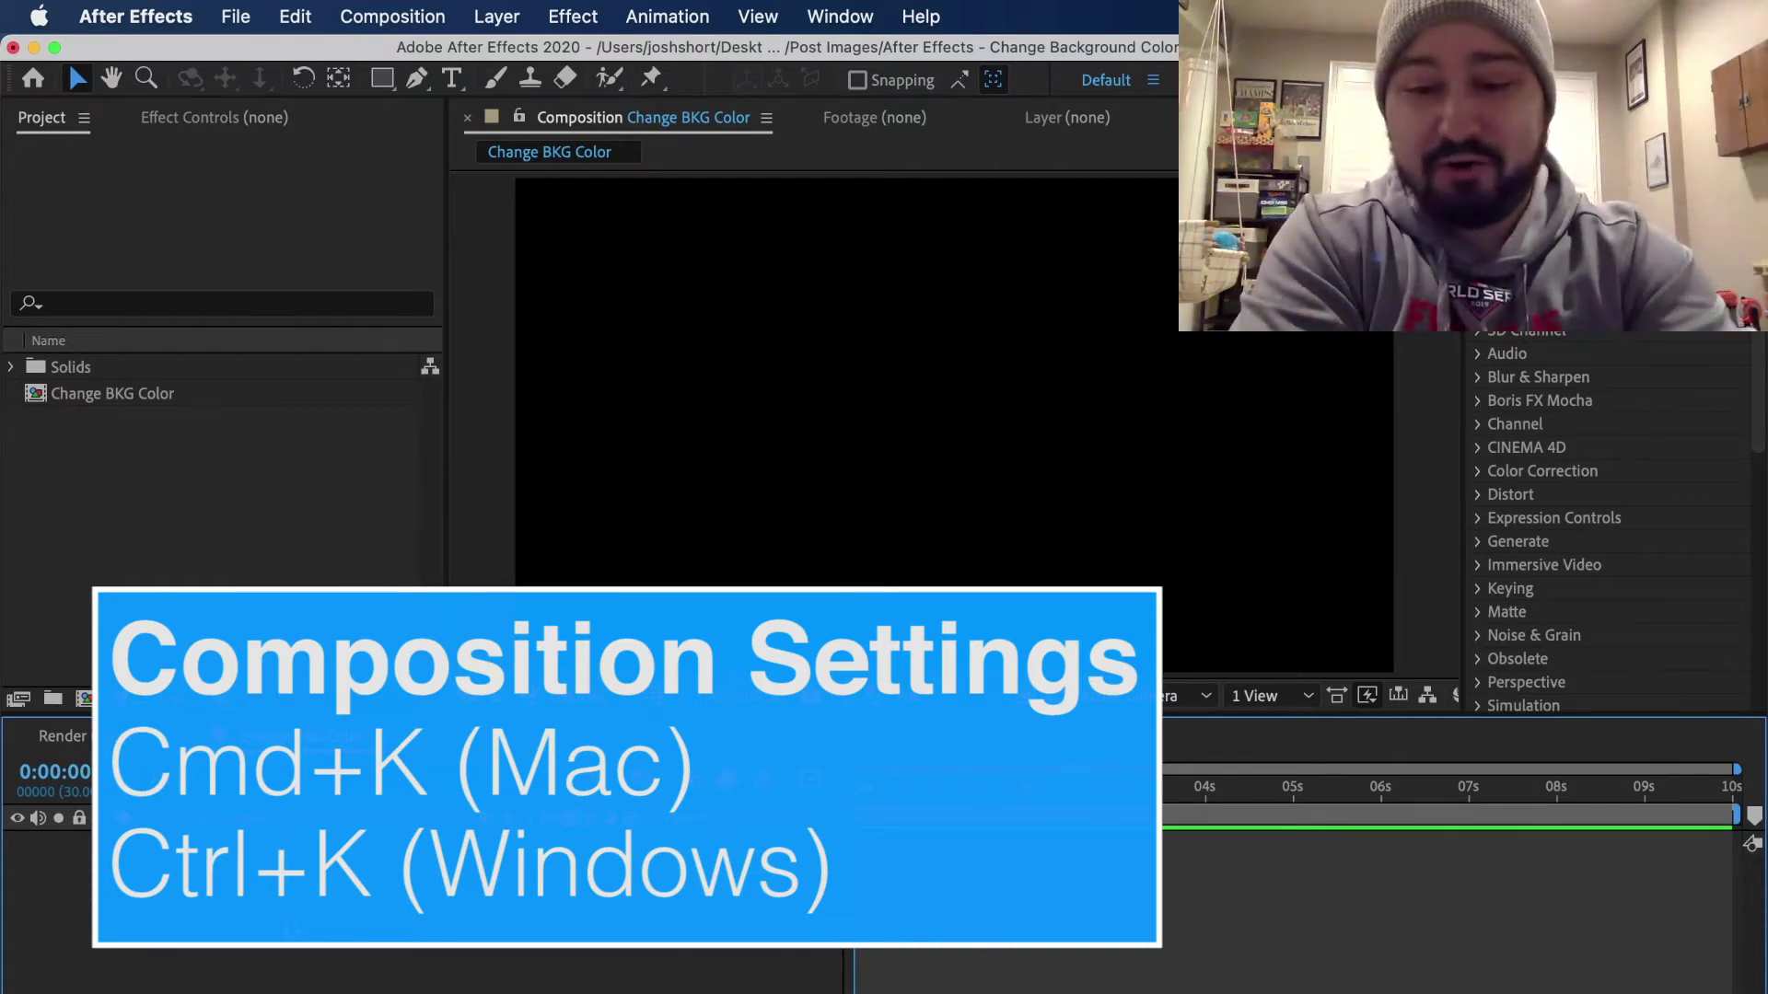
# Change the composition background to a pale cyan-grey sampled by eyedropper, after briefly trying red
pyautogui.click(414, 11)
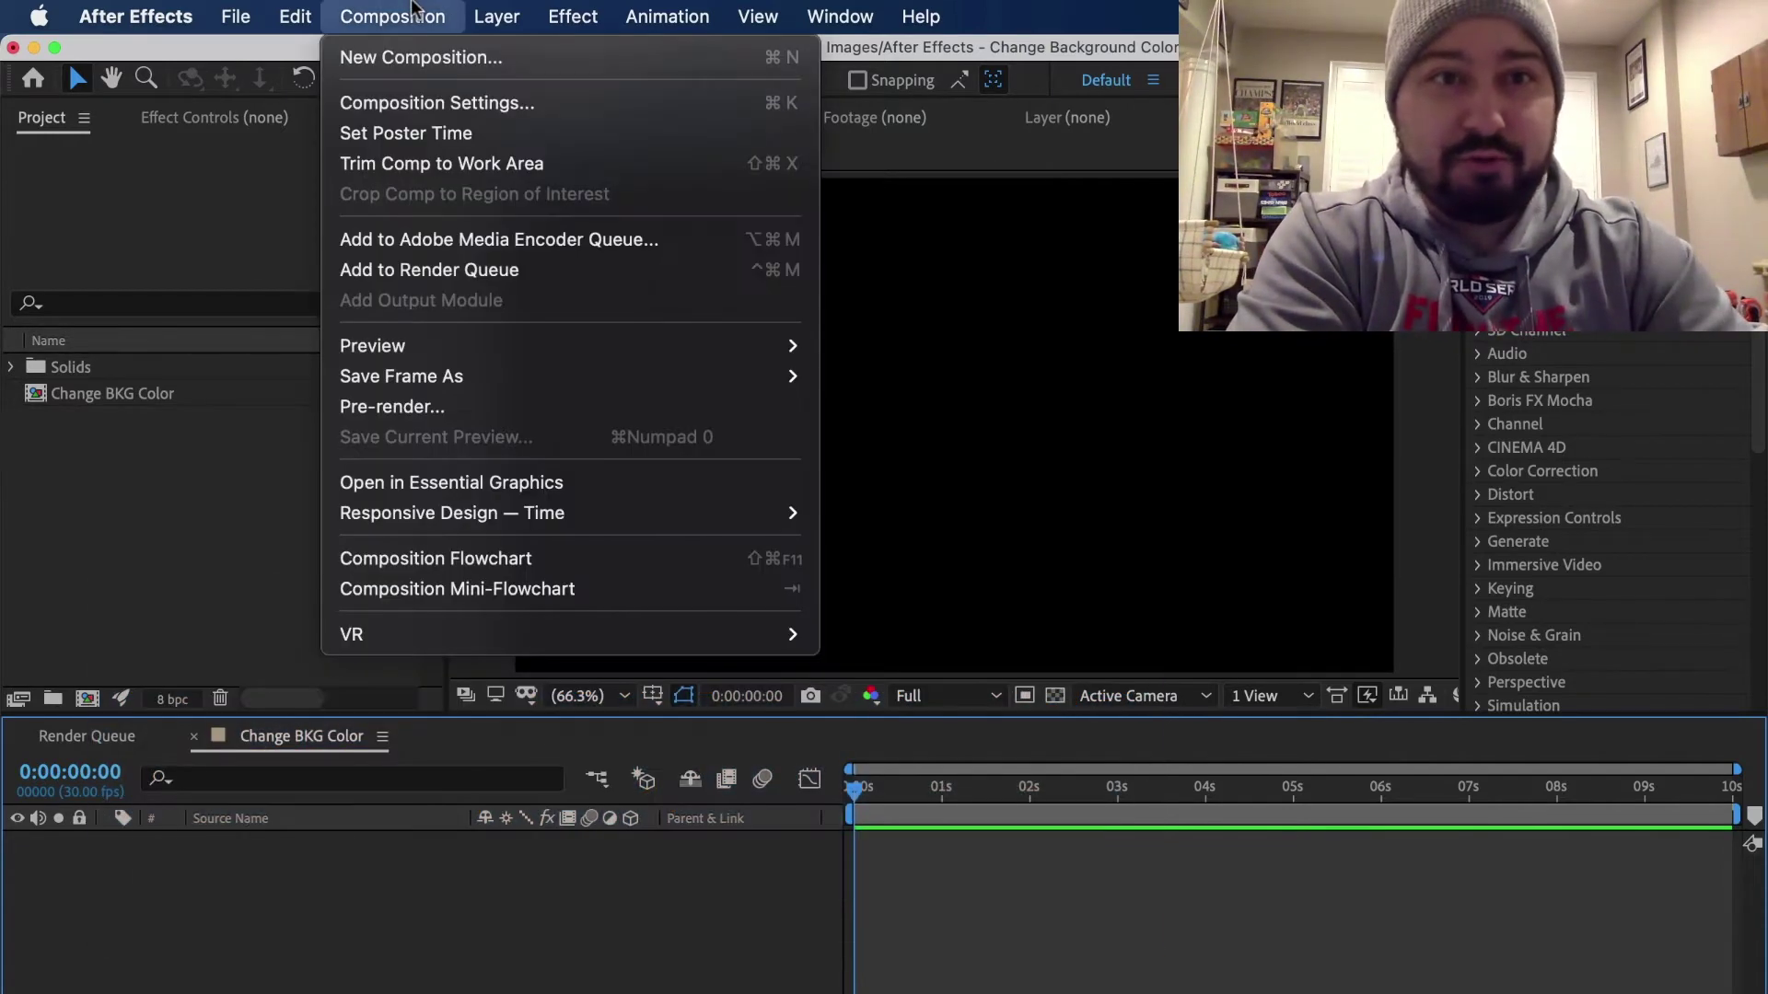
pyautogui.click(549, 107)
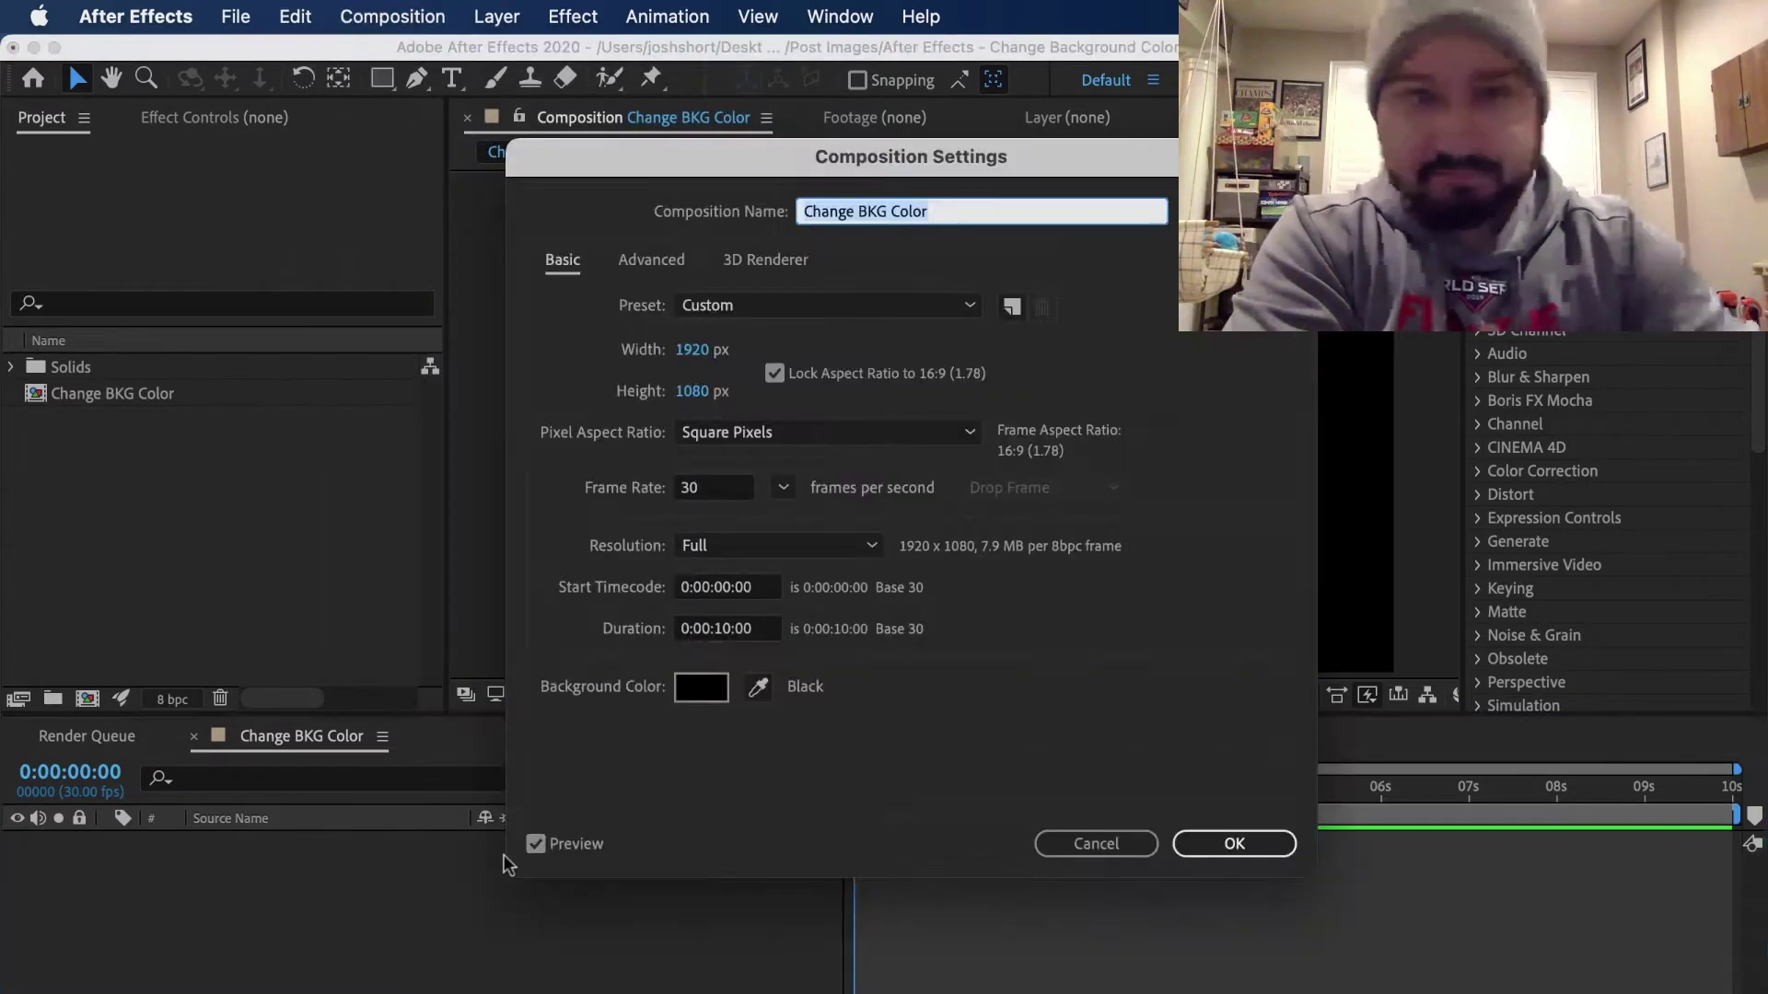
pyautogui.click(700, 698)
pyautogui.moveTo(858, 374); pyautogui.dragTo(894, 278)
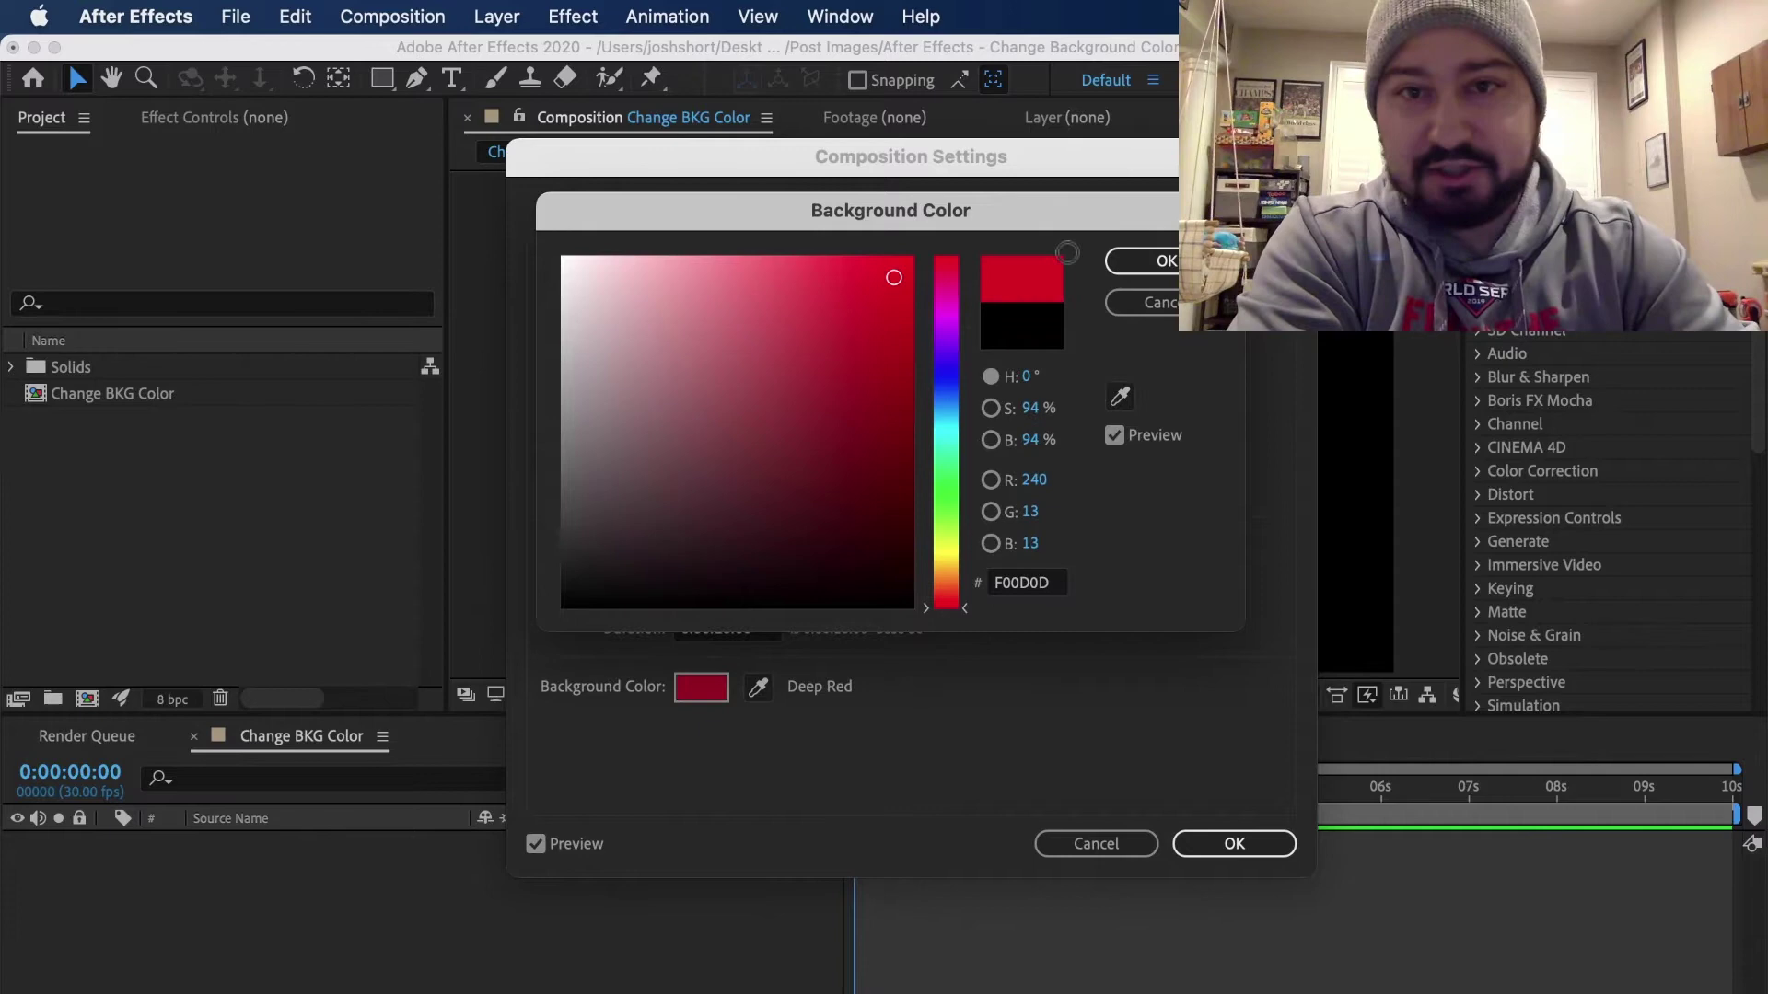
pyautogui.click(1164, 262)
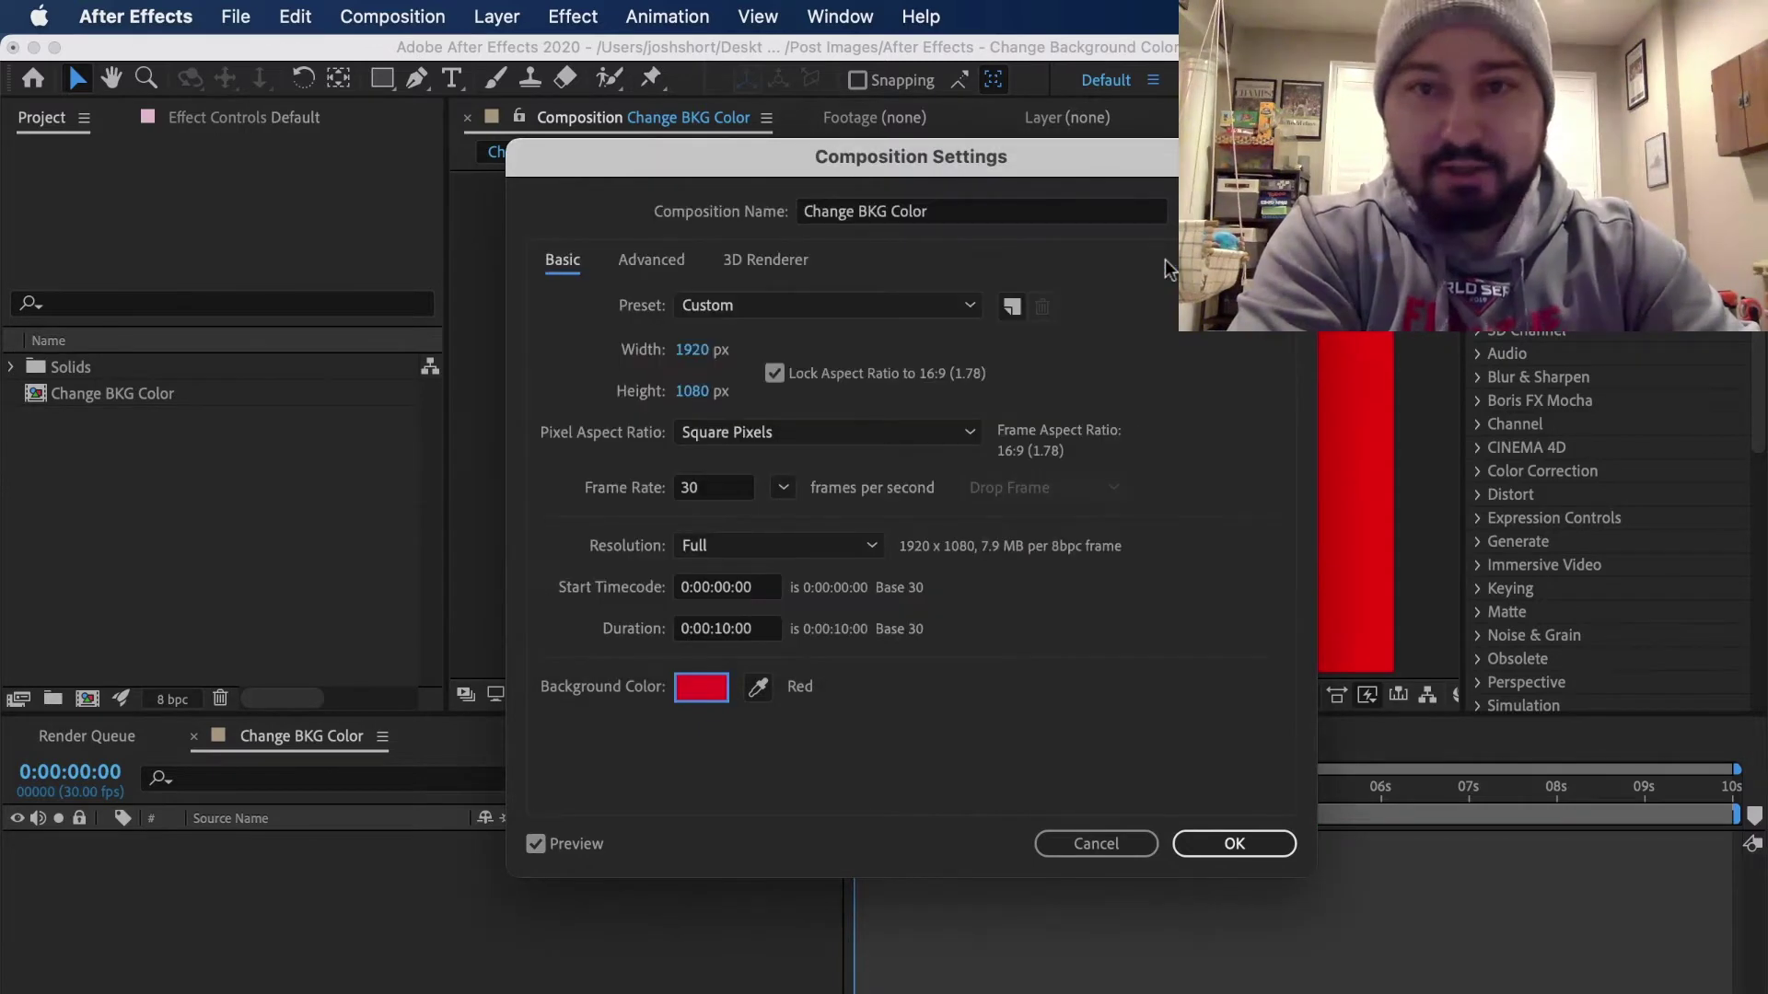
pyautogui.click(758, 685)
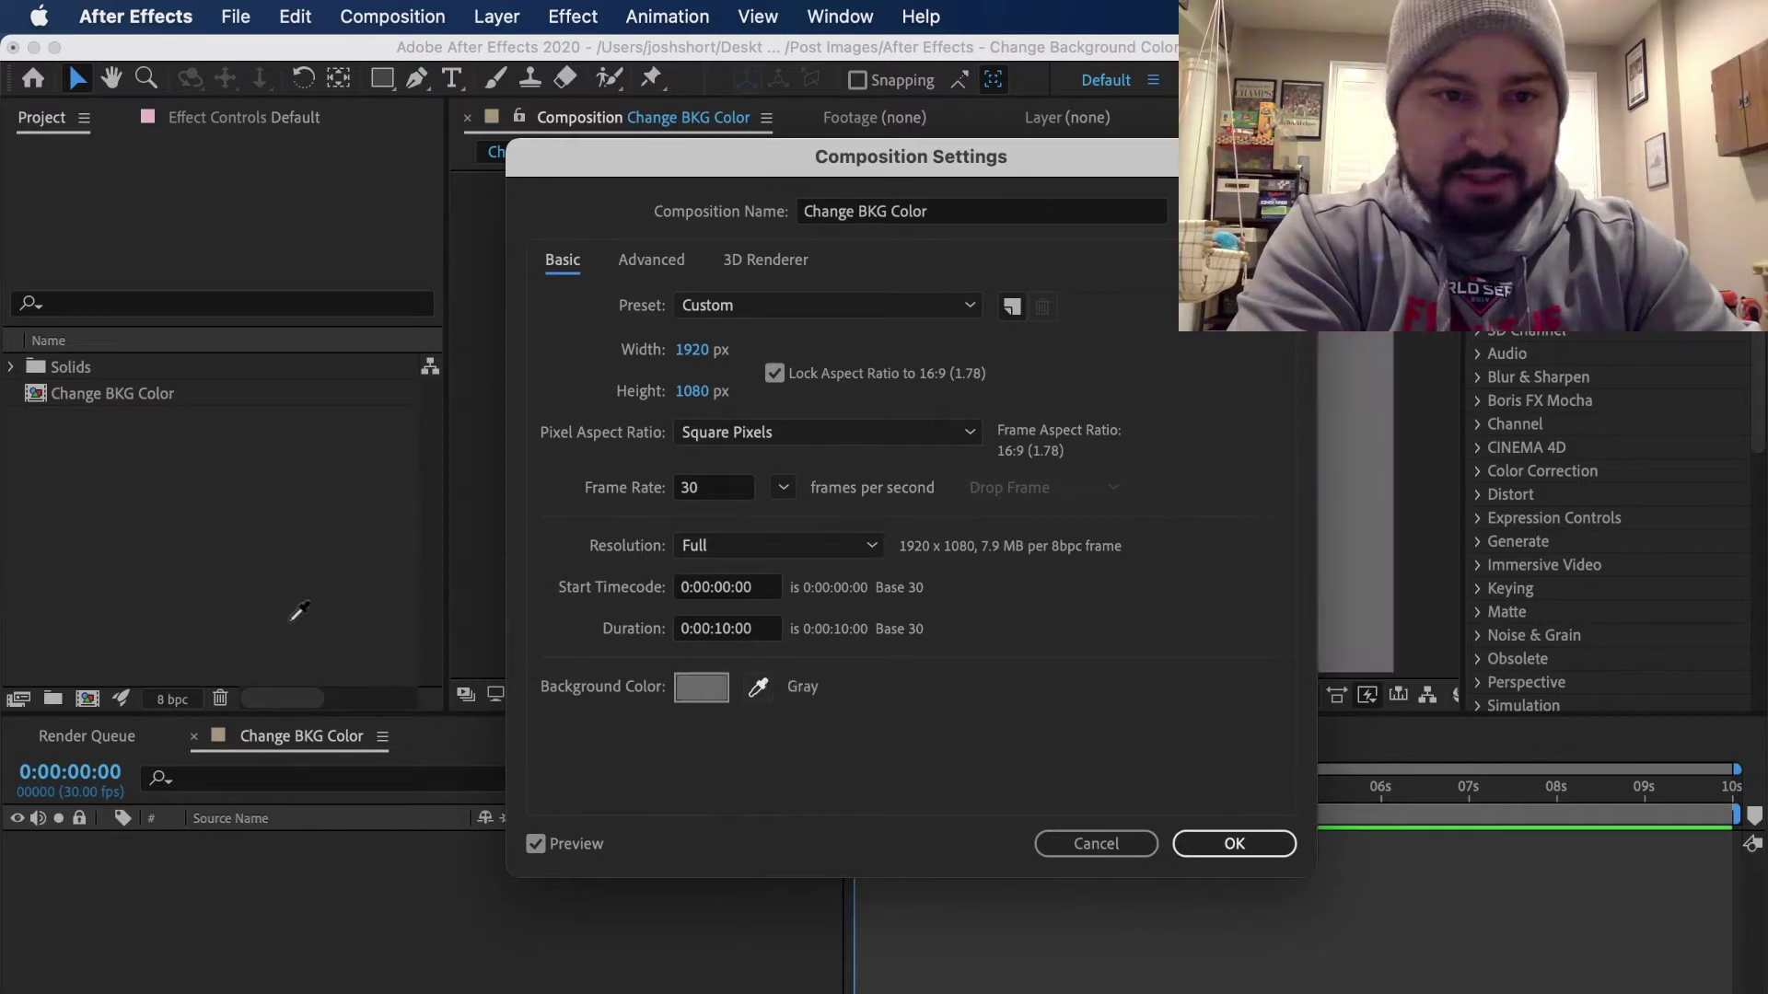
pyautogui.click(632, 146)
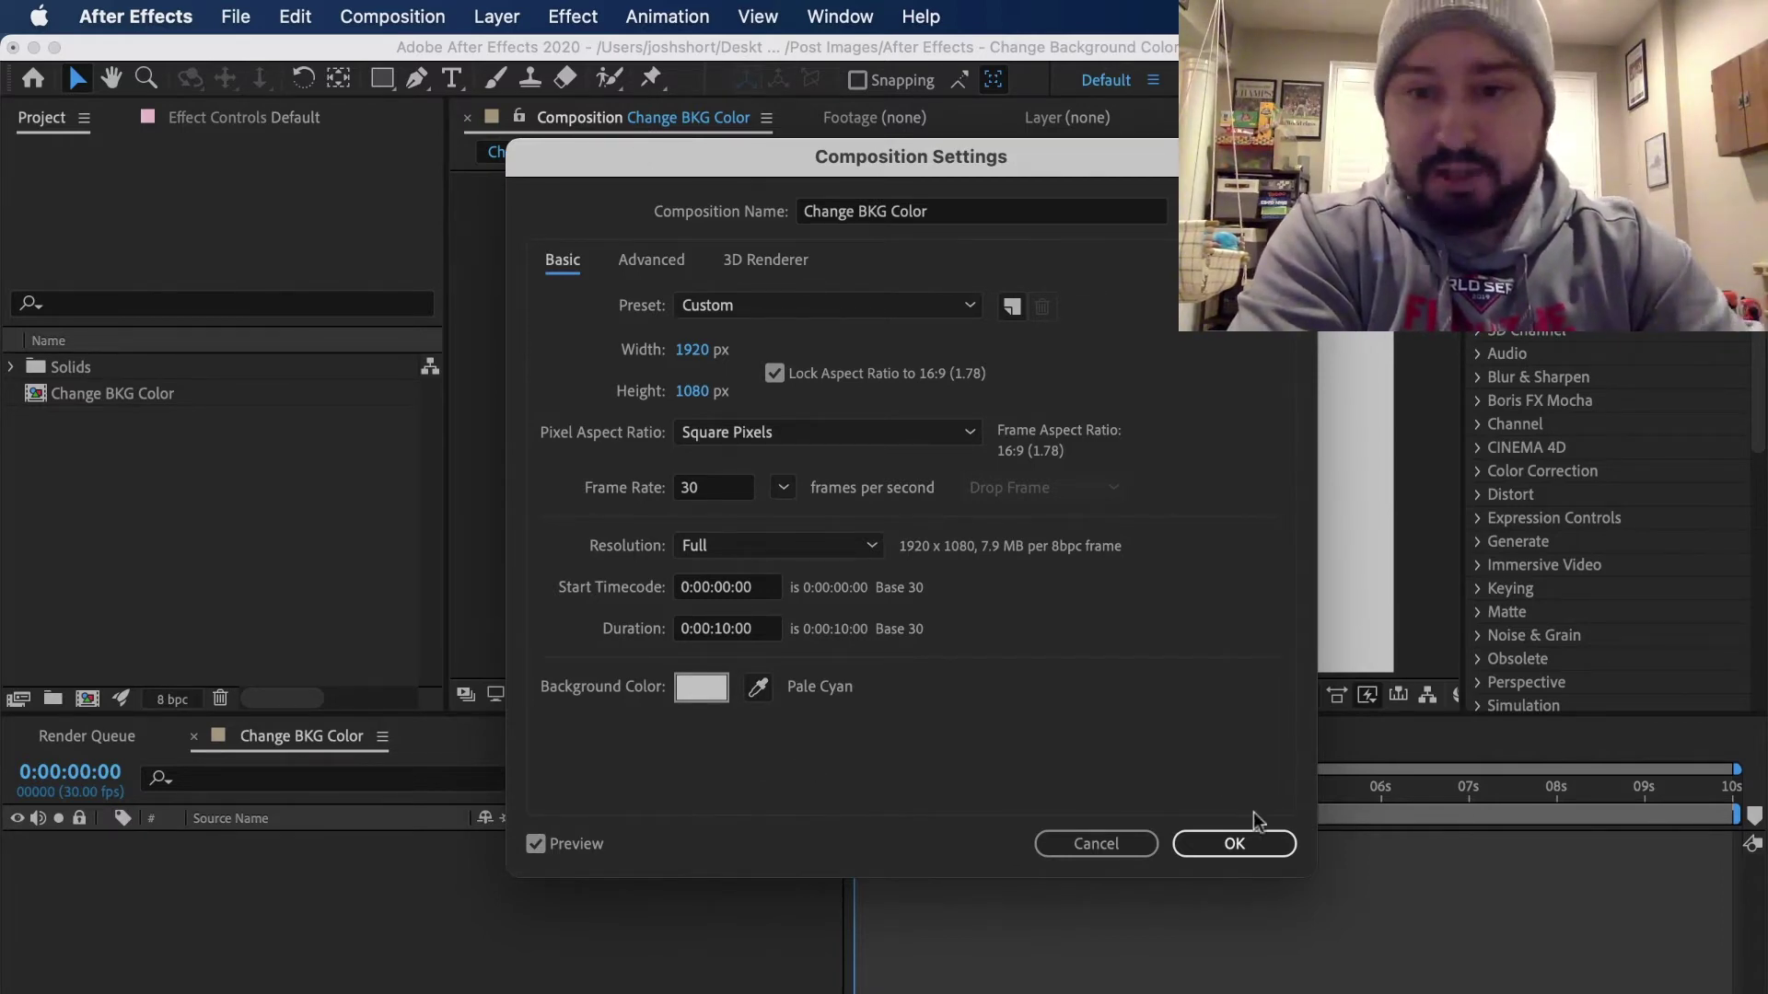
pyautogui.click(1233, 842)
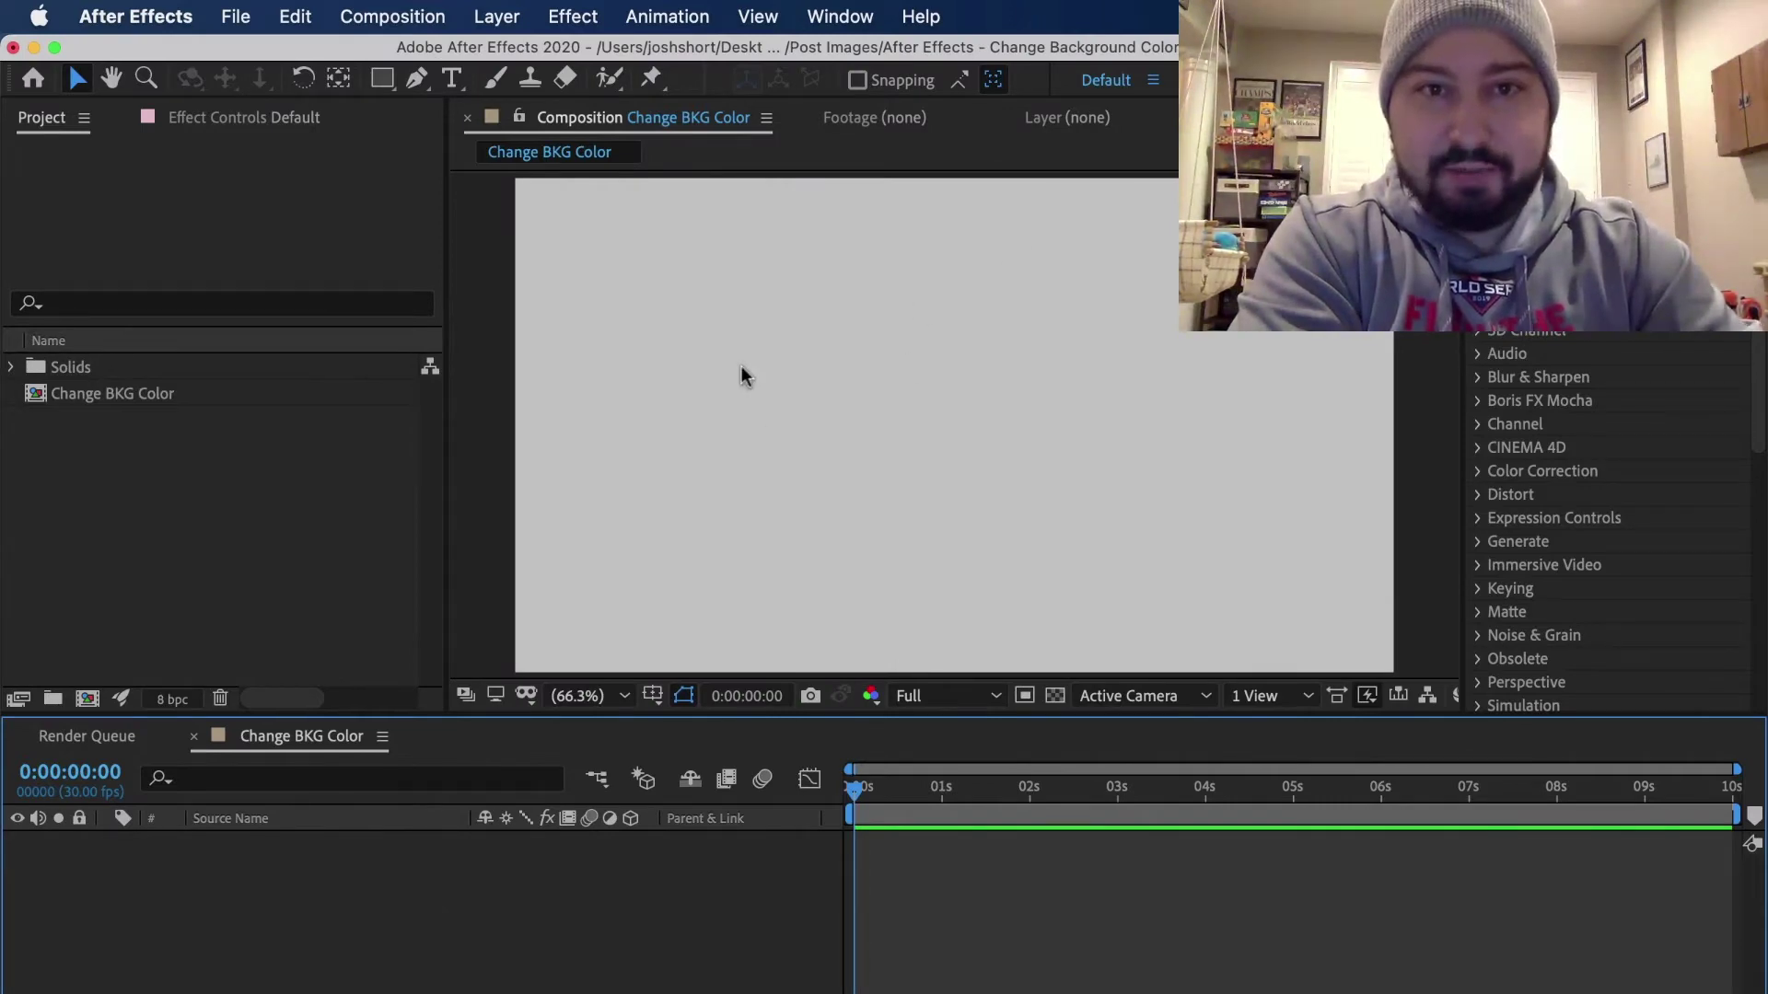
pyautogui.click(1054, 695)
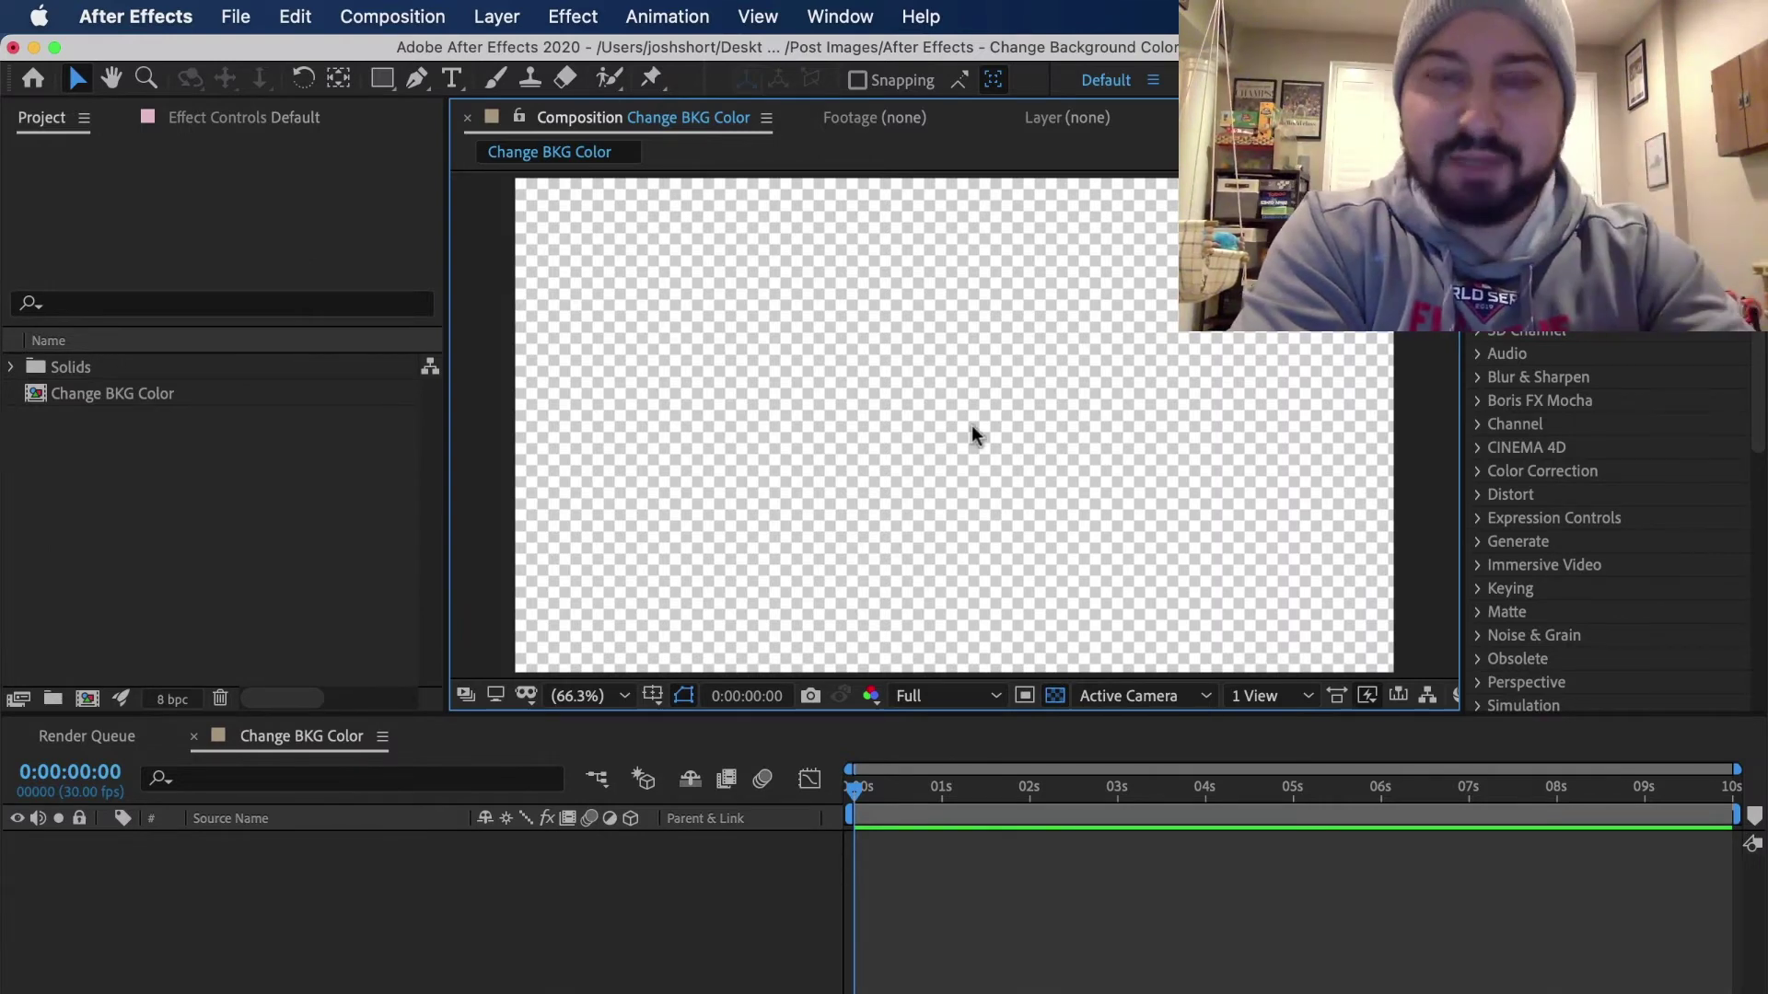
pyautogui.click(1054, 696)
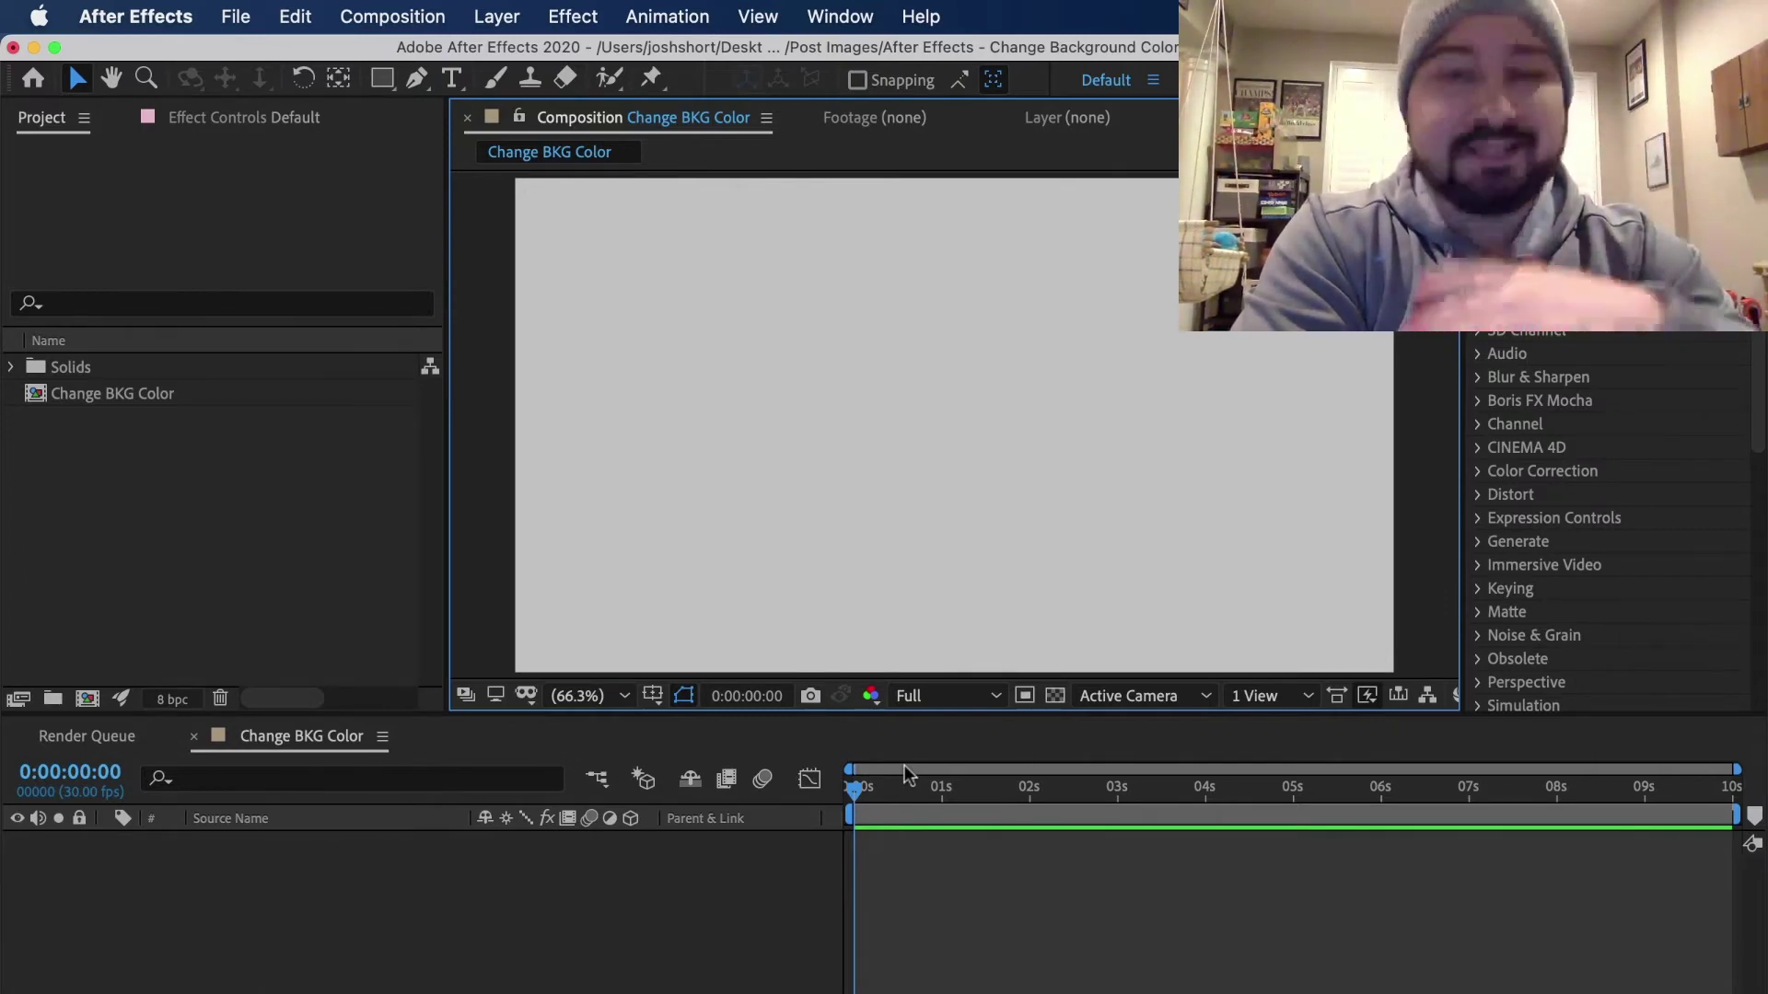
# Reset the Change BKG Color composition's background colour to pure black
pyautogui.press('super+k')
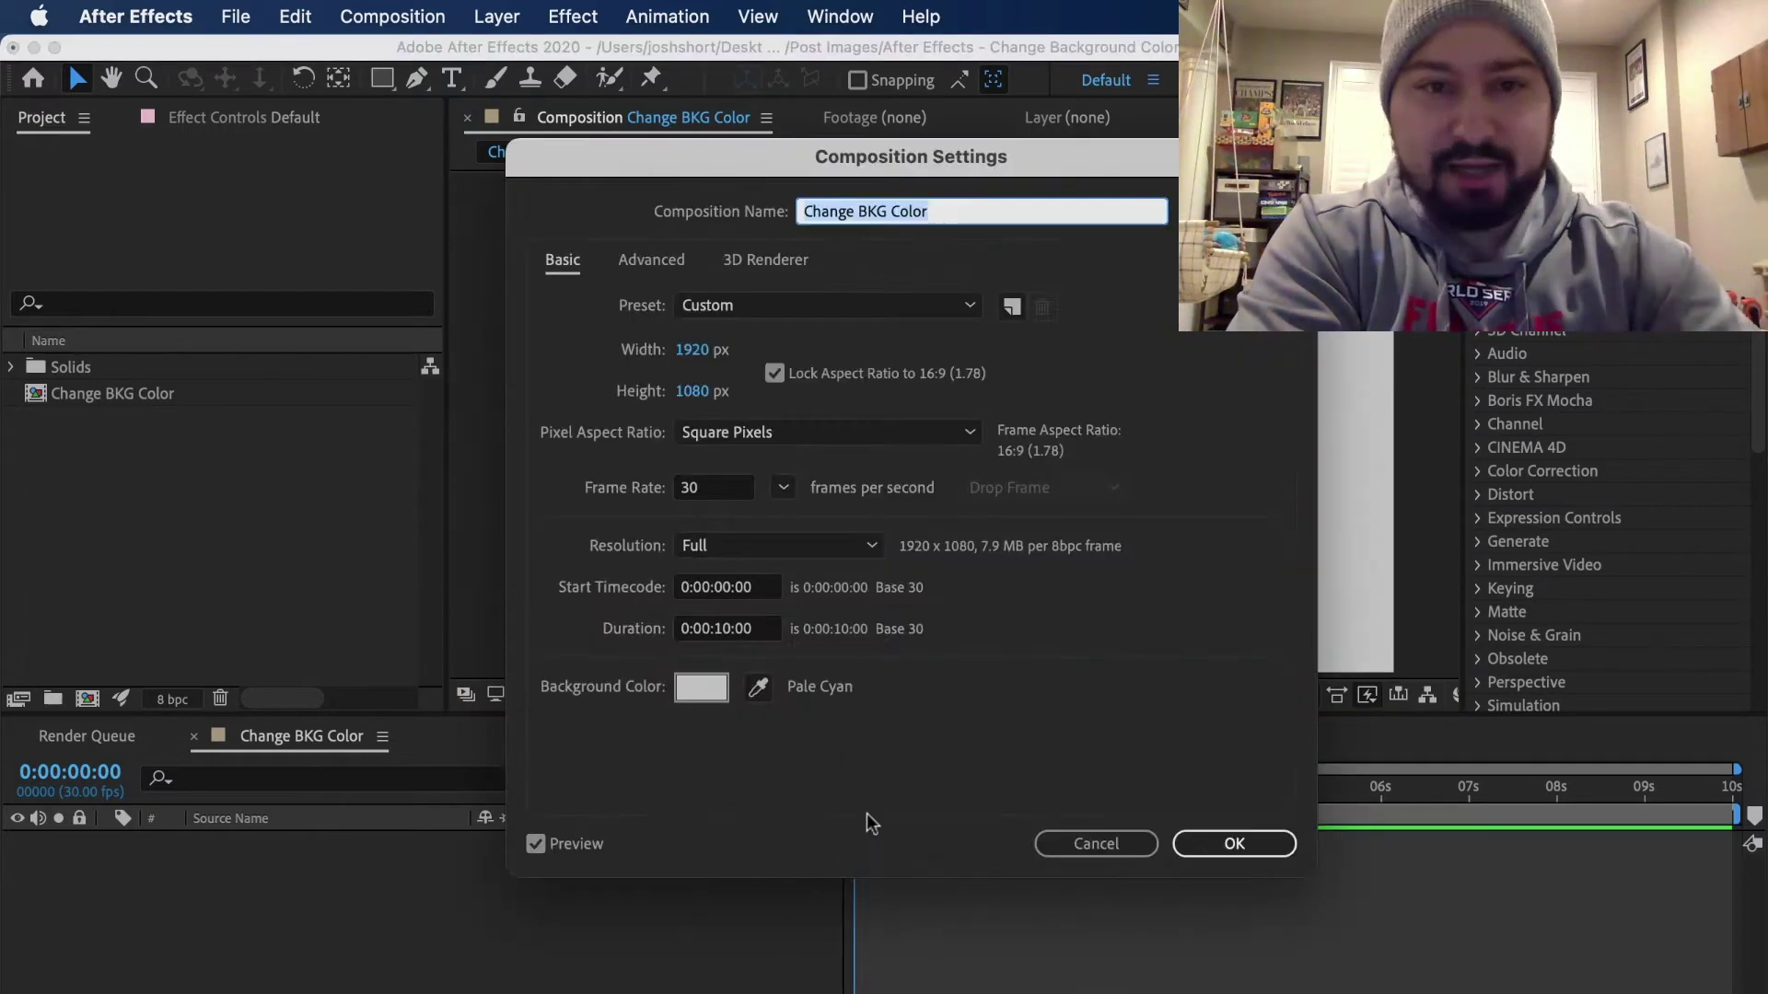
pyautogui.click(690, 686)
pyautogui.click(624, 567)
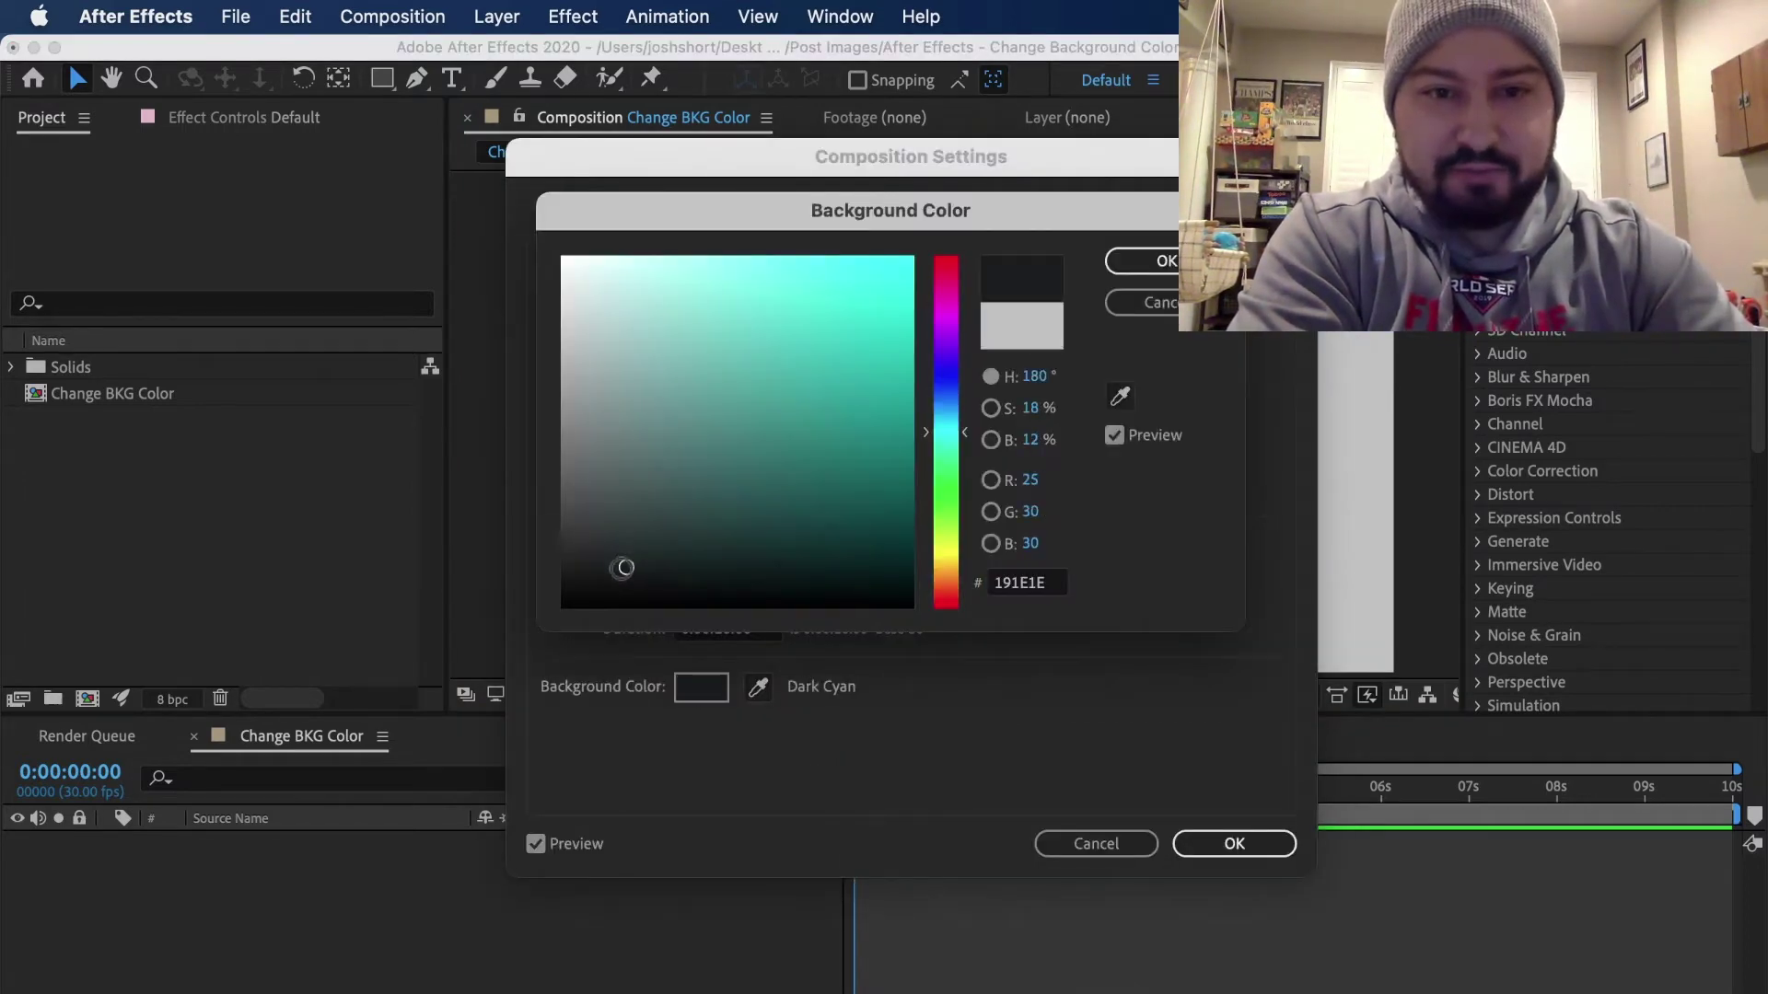
pyautogui.moveTo(624, 566); pyautogui.dragTo(525, 631)
pyautogui.click(1126, 267)
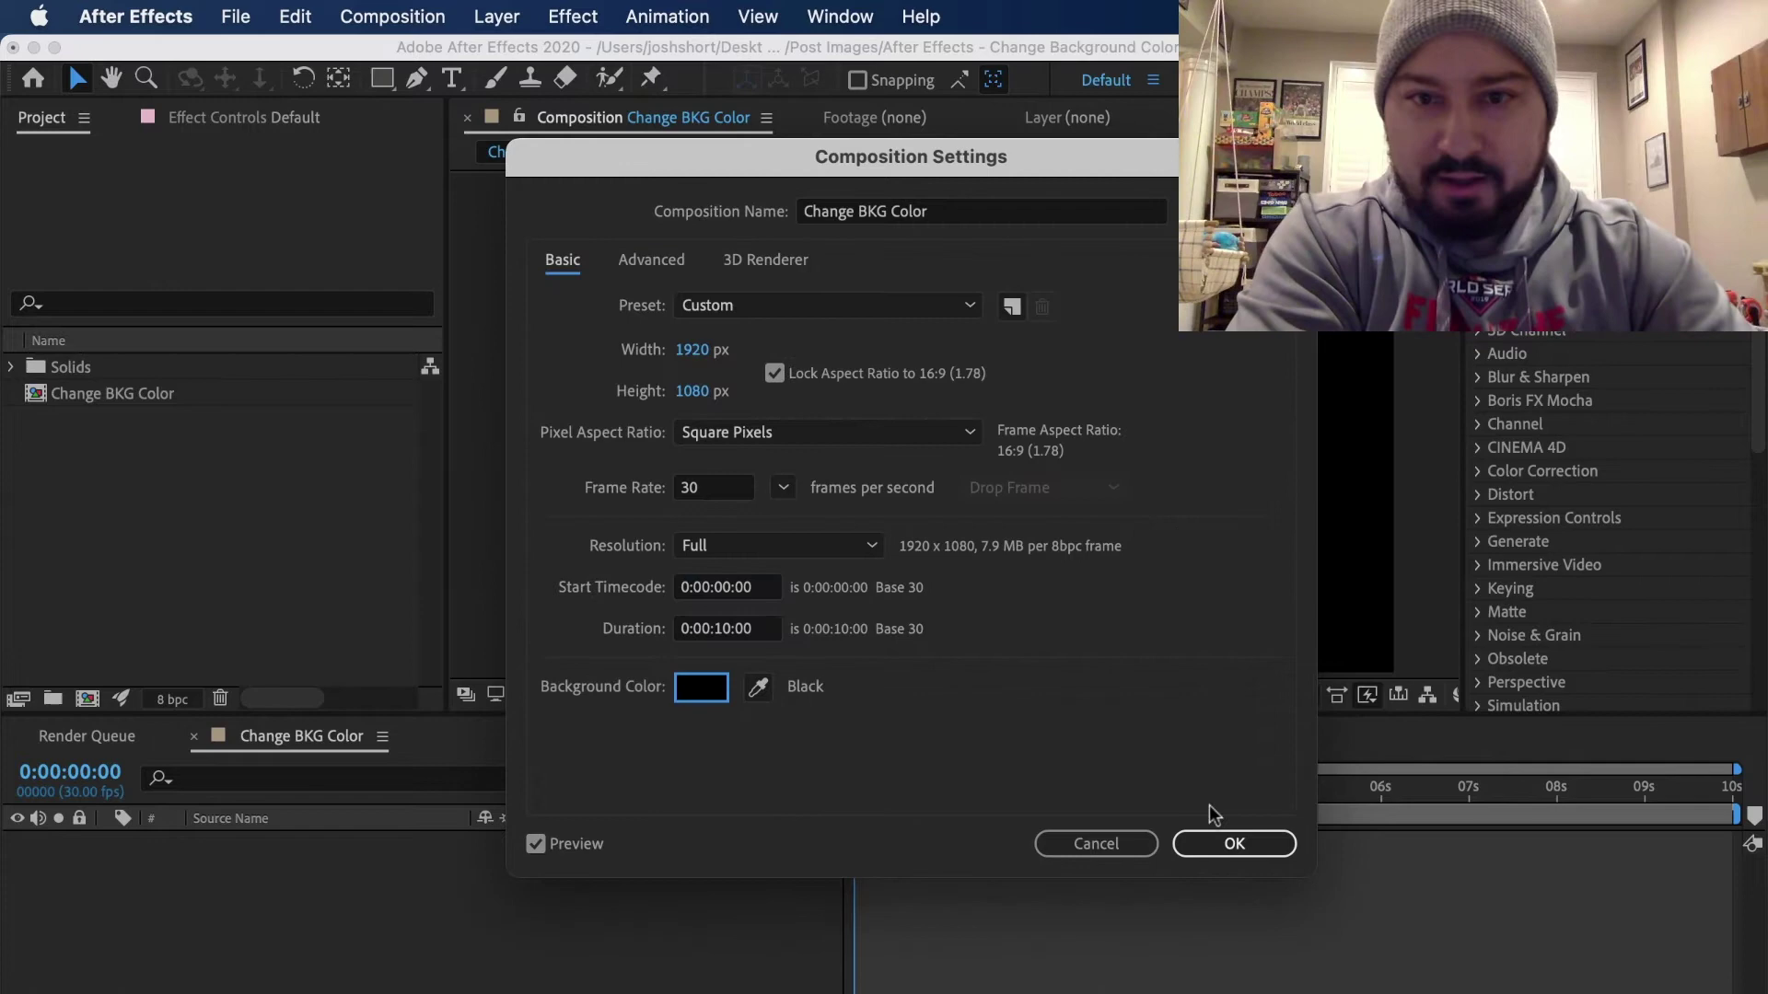
pyautogui.click(1234, 842)
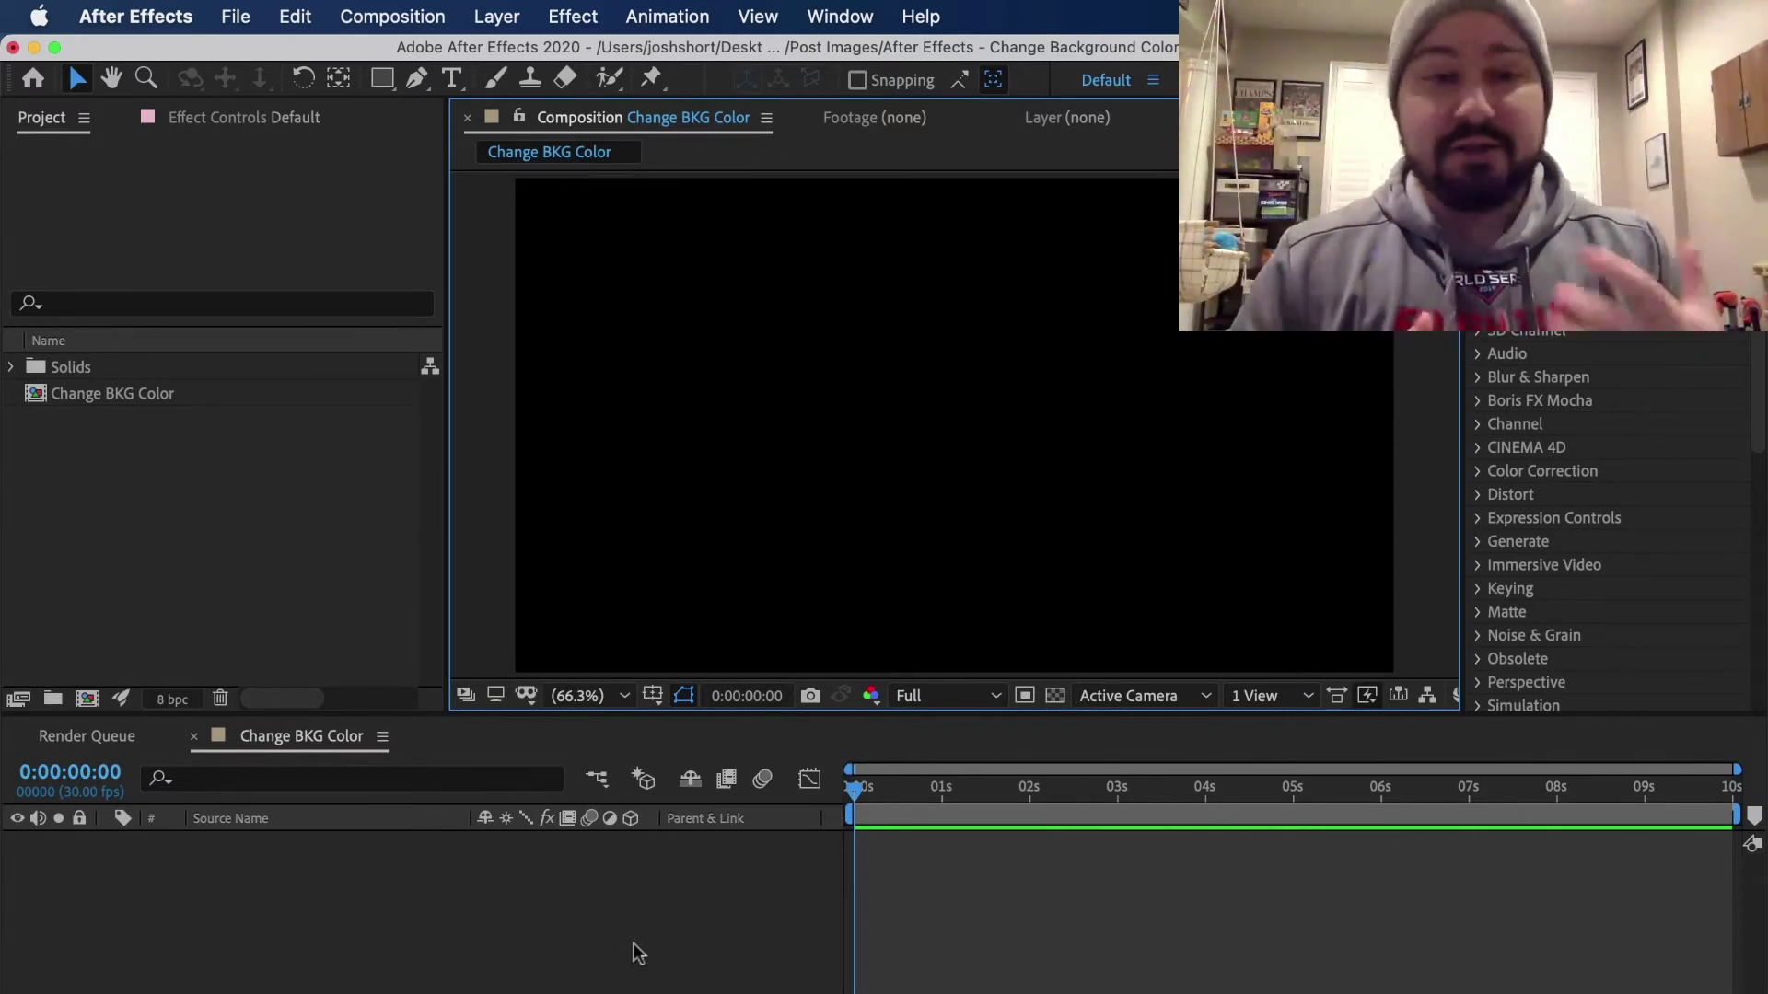
# Add a comp-sized teal-green solid layer named Background to the timeline
pyautogui.click(635, 943)
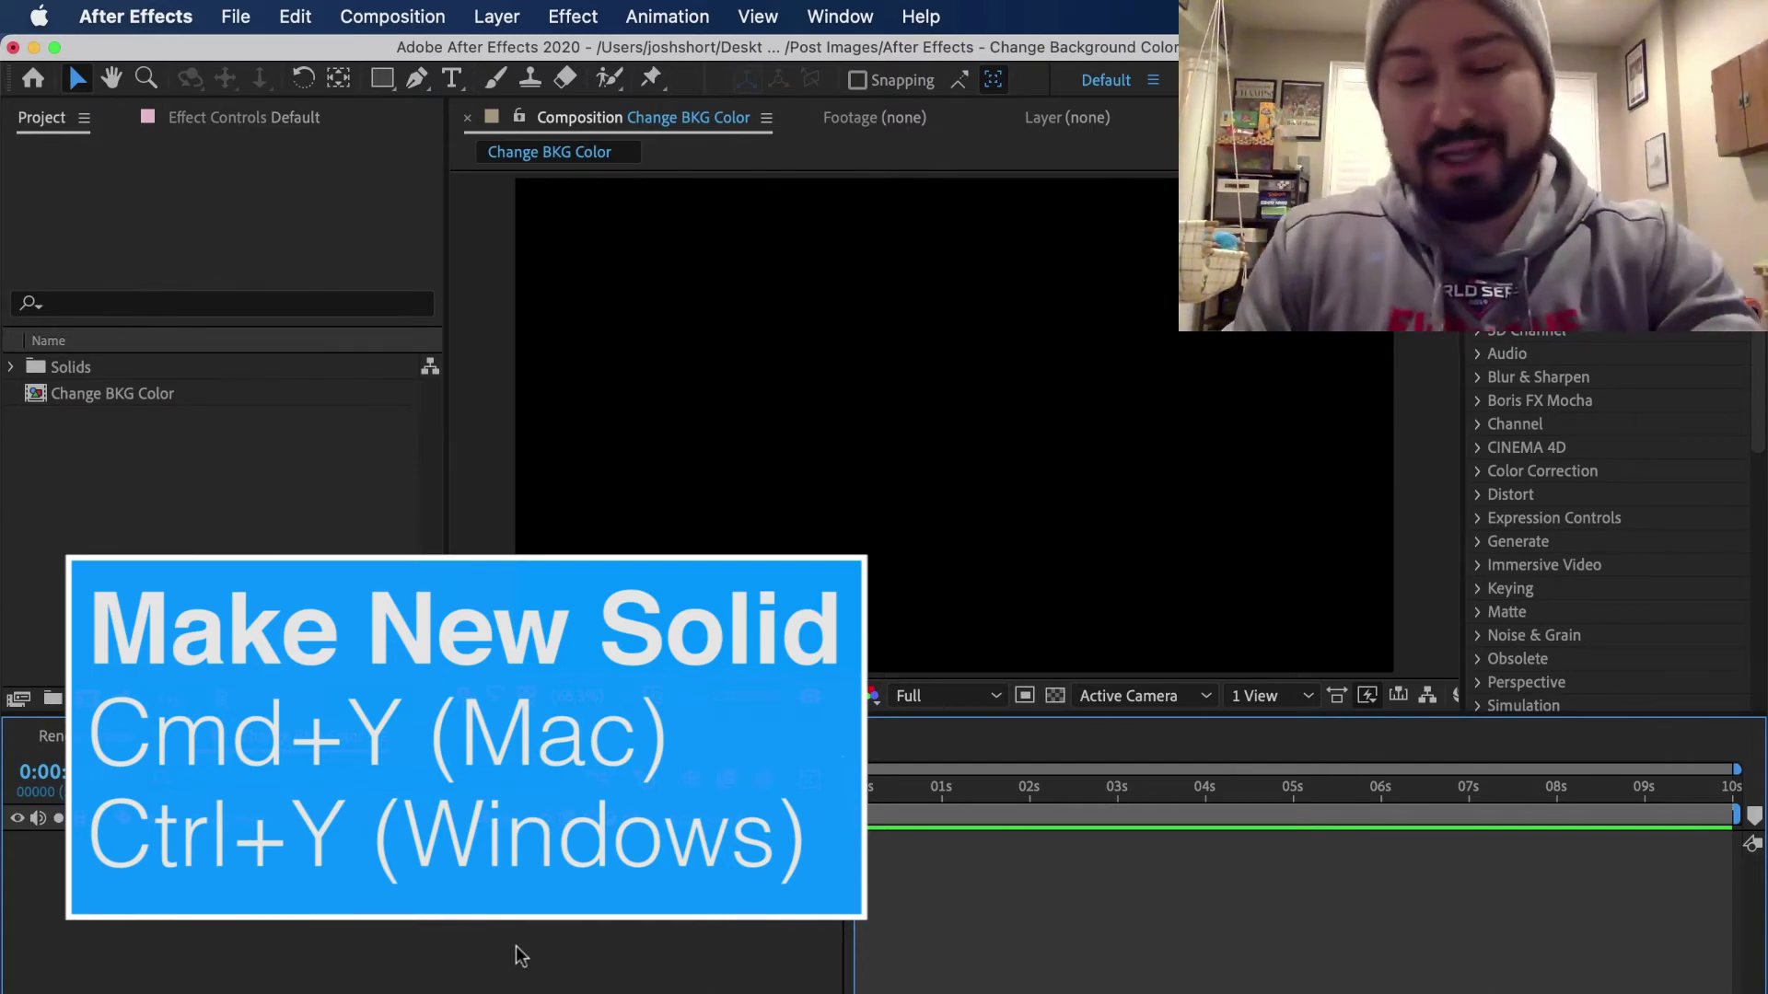
pyautogui.press('super+y')
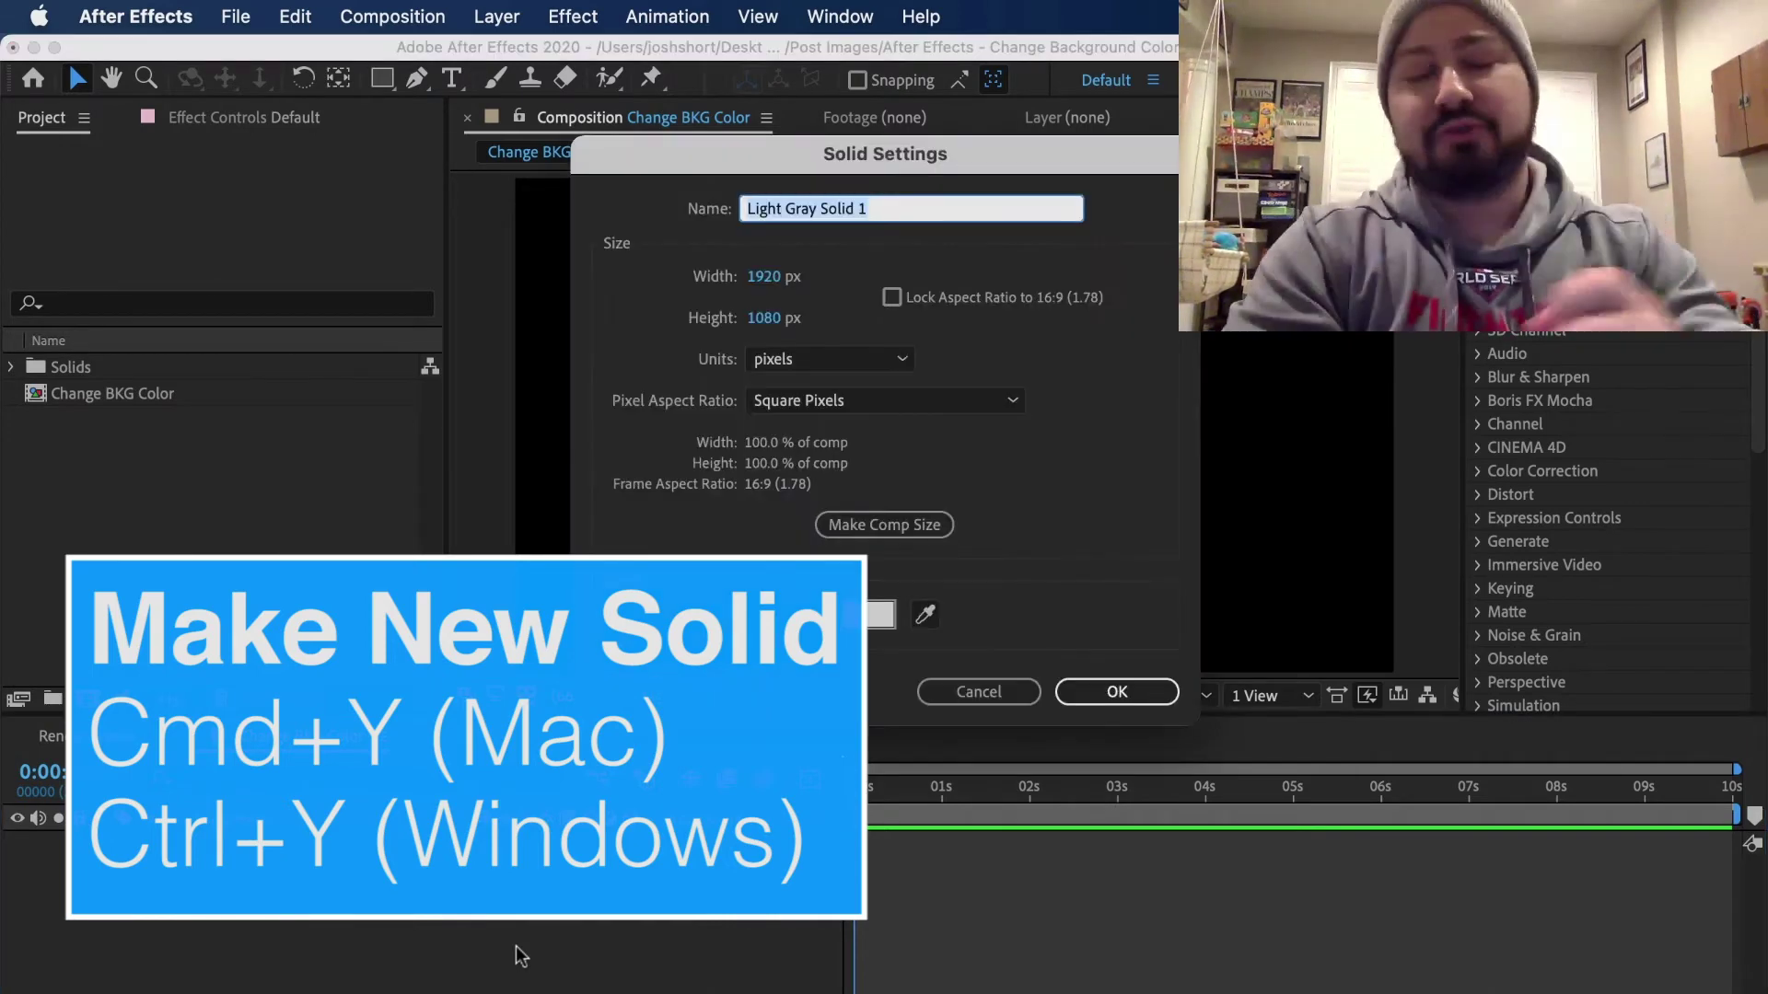
pyautogui.write('Backg')
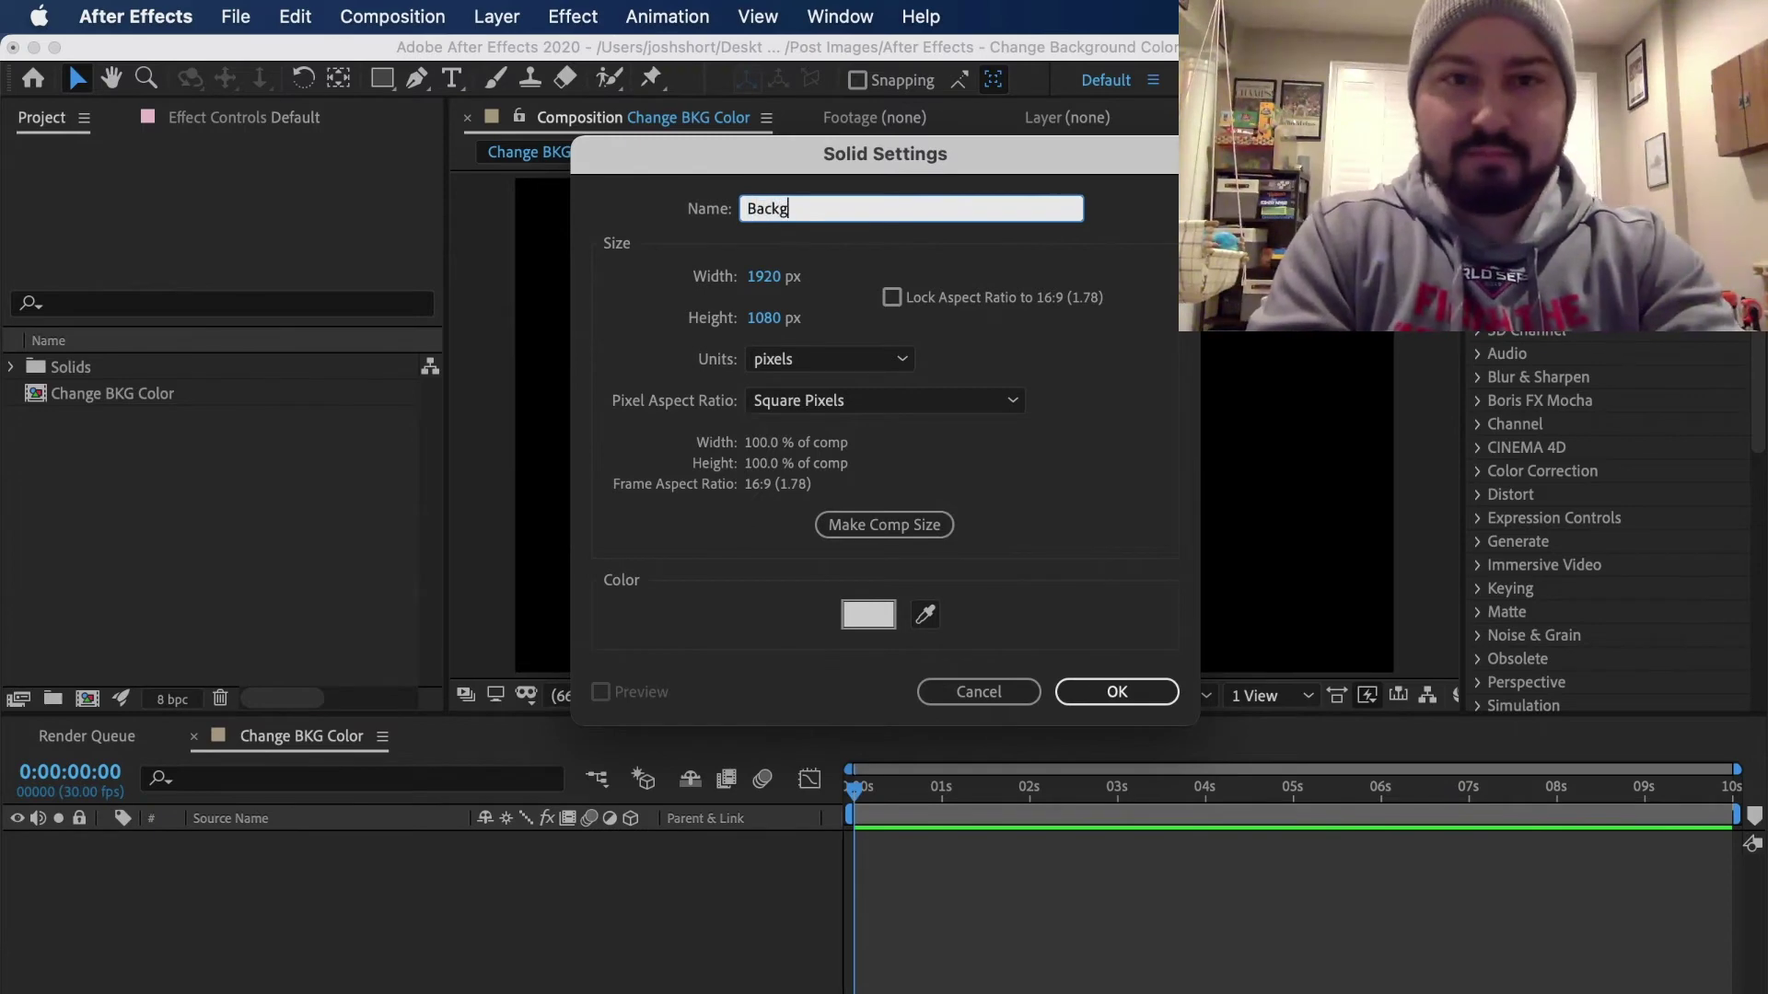
pyautogui.write('round')
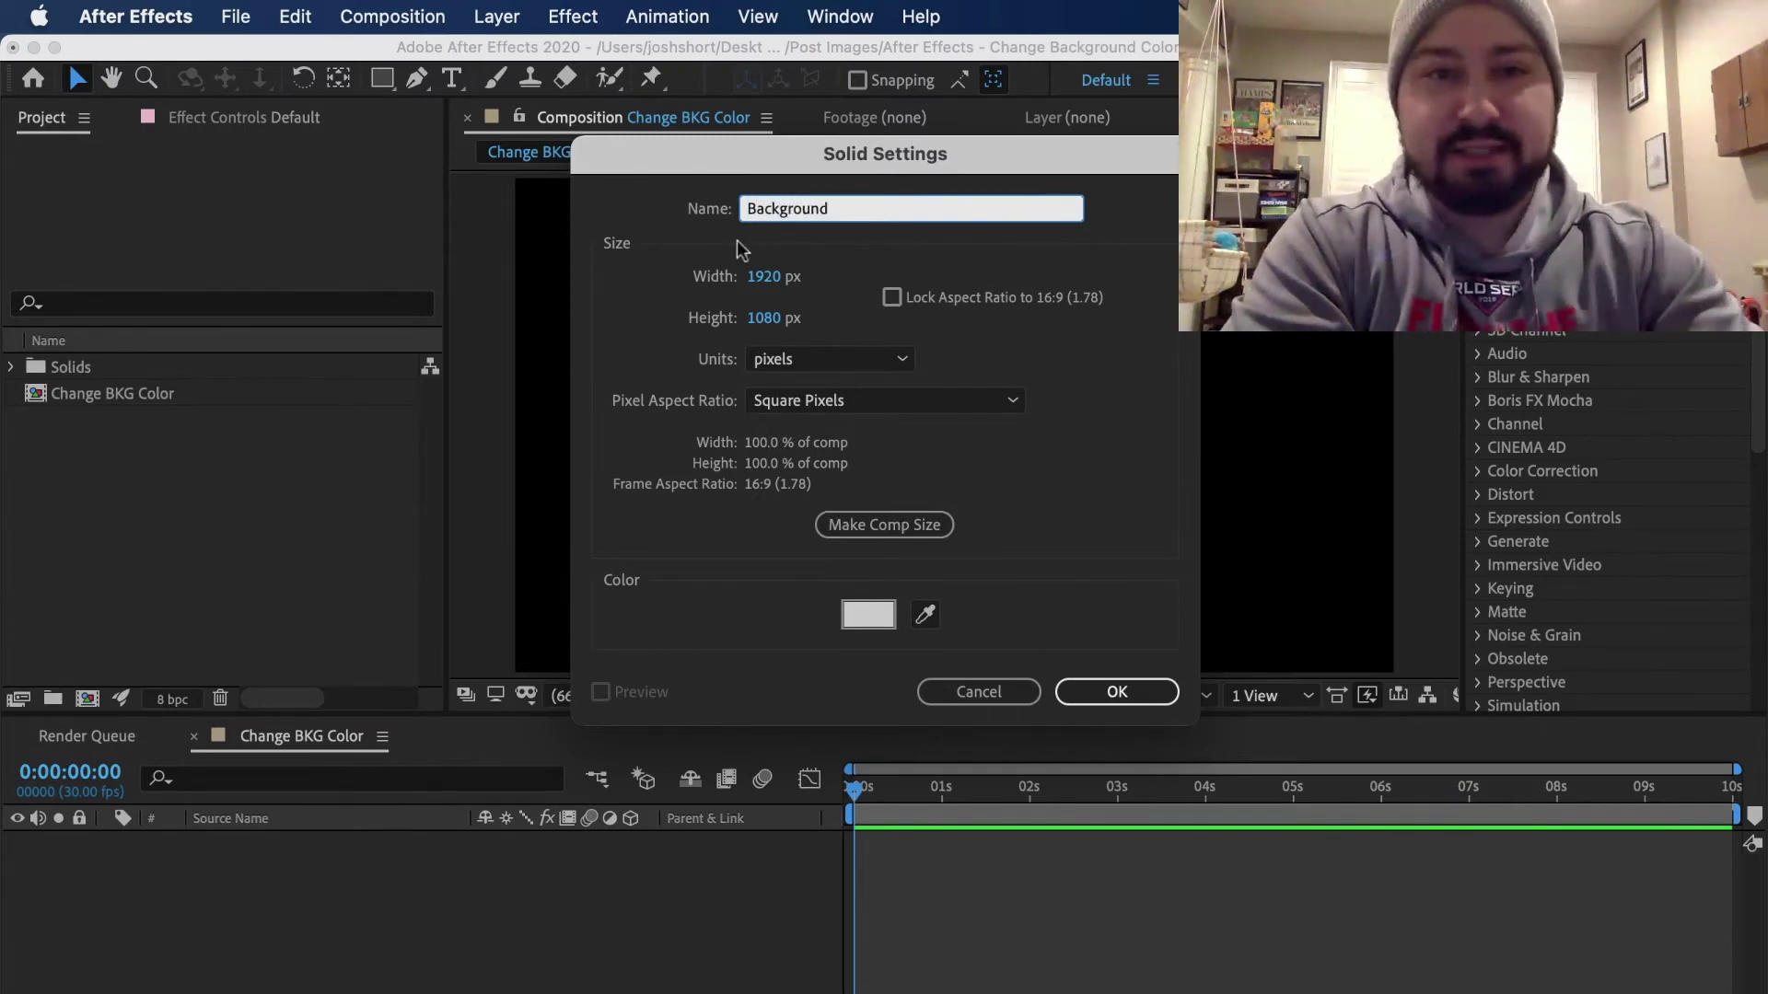
pyautogui.click(891, 525)
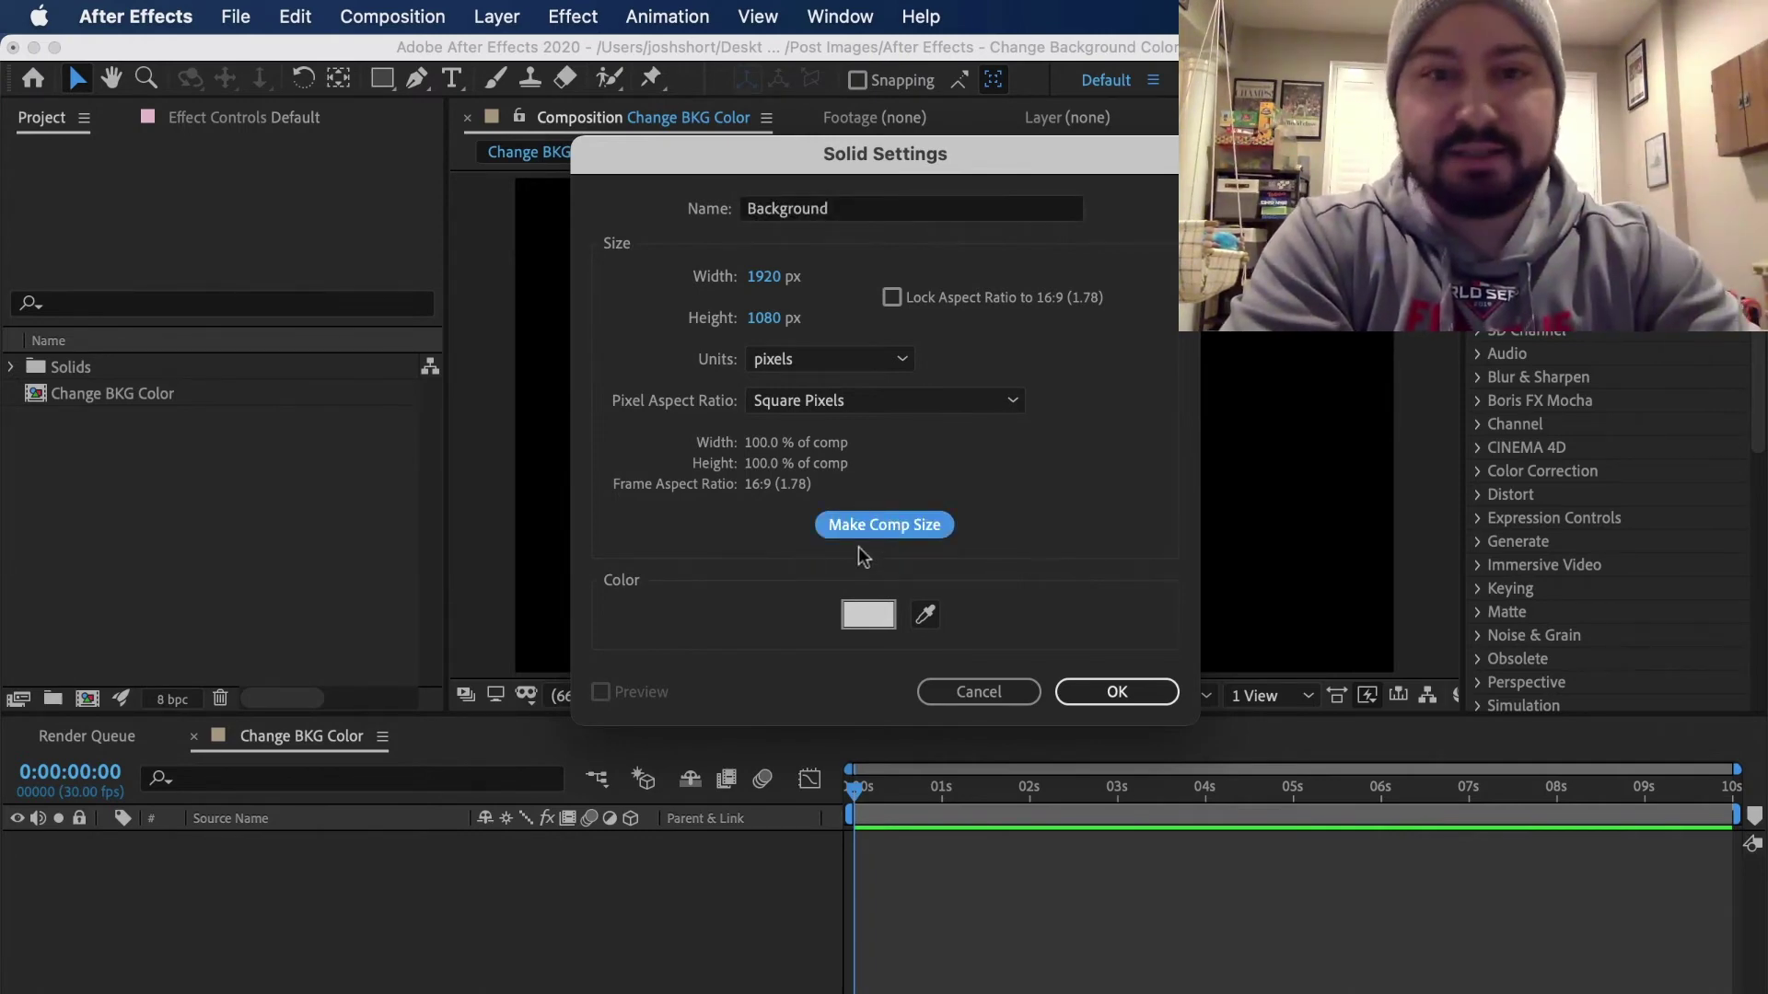
pyautogui.click(884, 621)
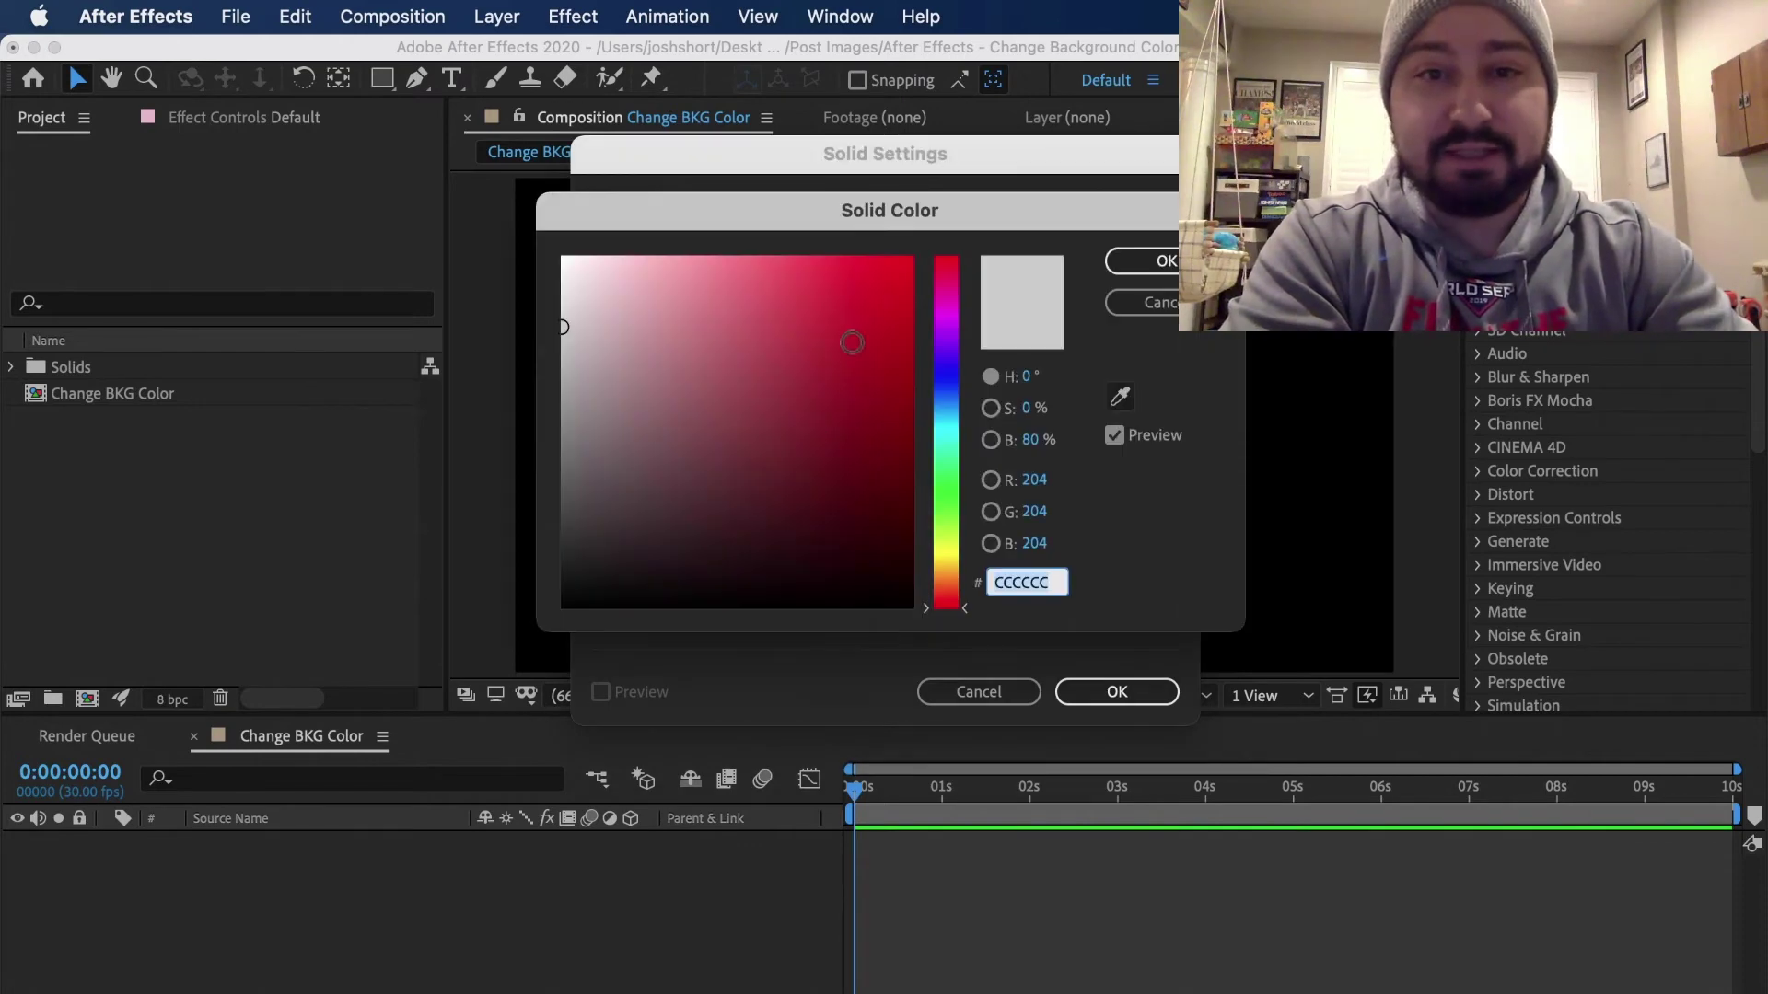
pyautogui.click(947, 453)
pyautogui.click(873, 411)
pyautogui.click(1160, 263)
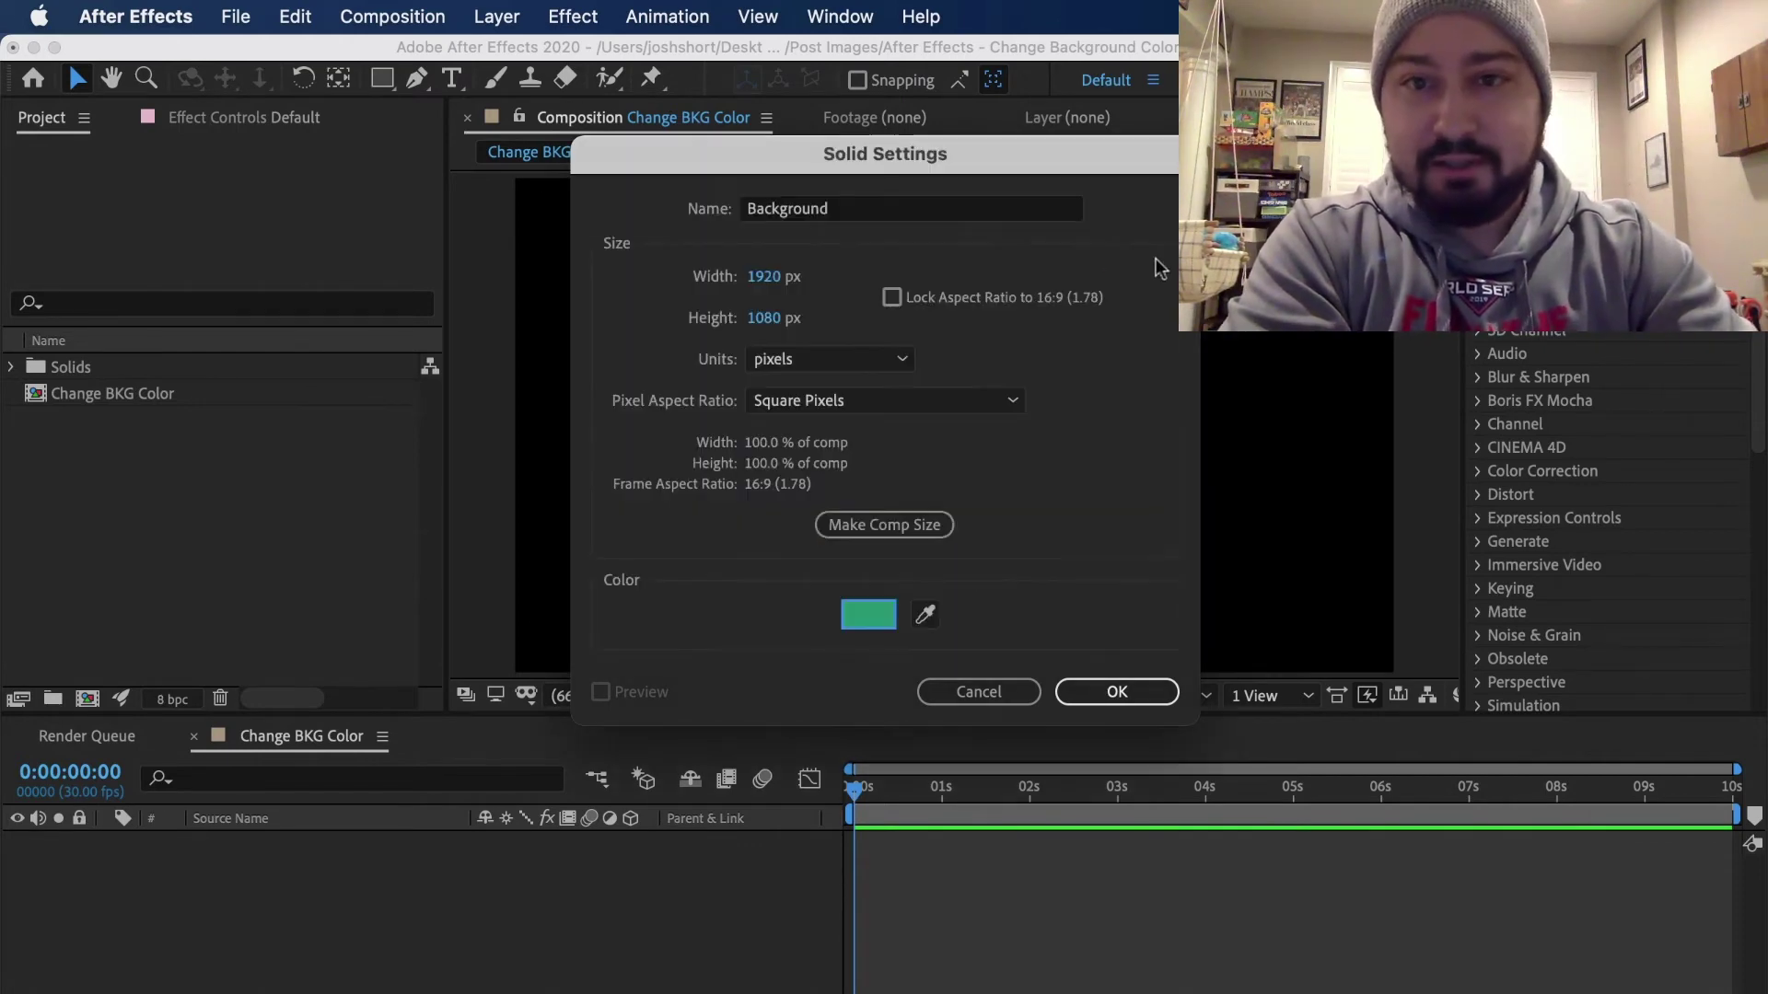
pyautogui.click(1136, 684)
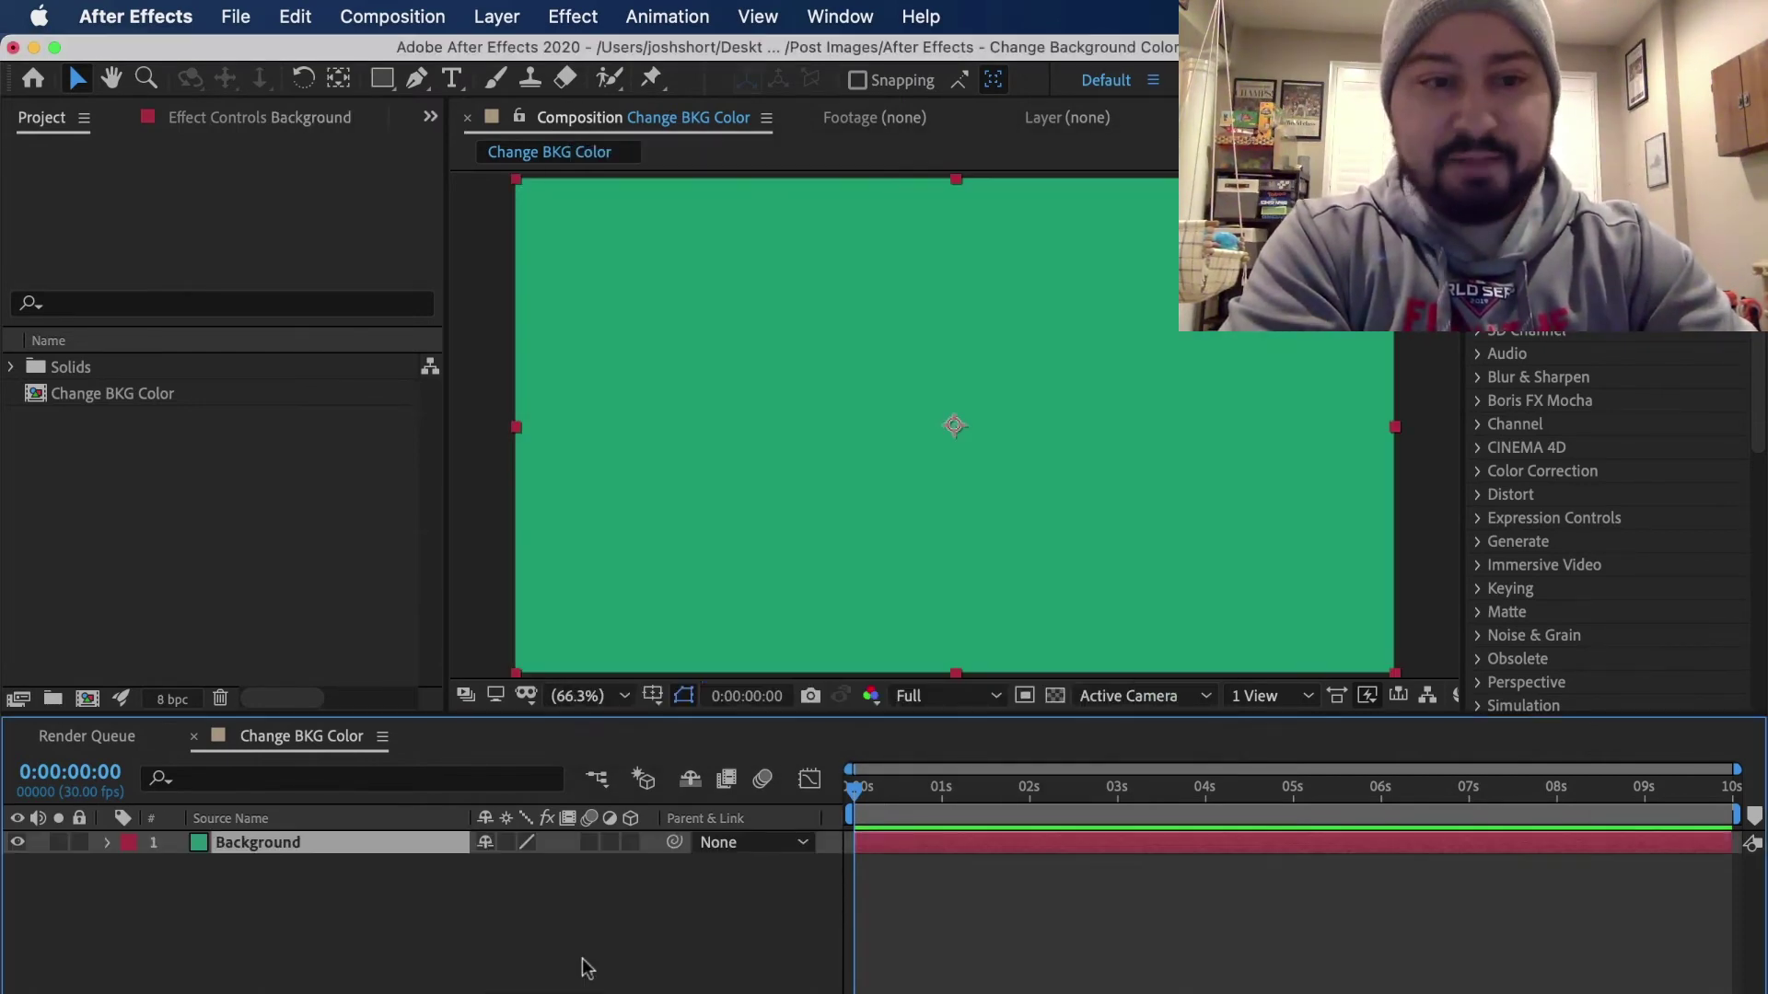
# Select the Background layer and reopen its Solid Settings showing 1920×1080 and green
pyautogui.click(582, 968)
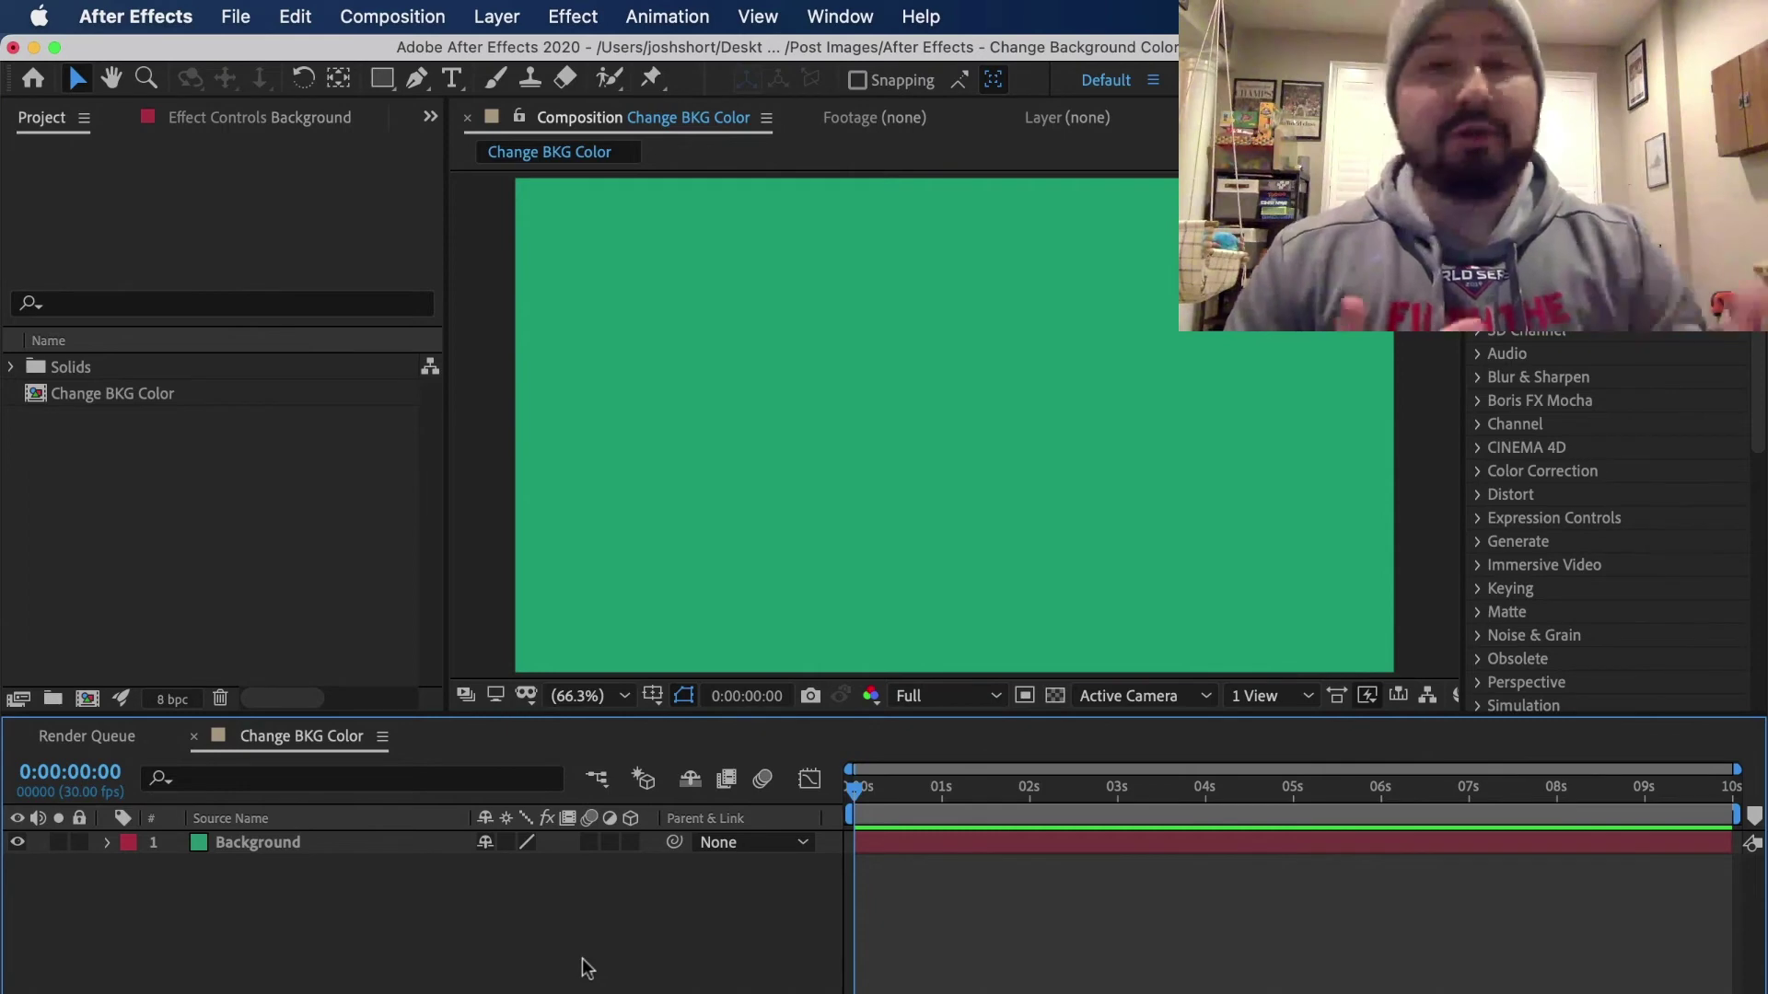
pyautogui.click(391, 850)
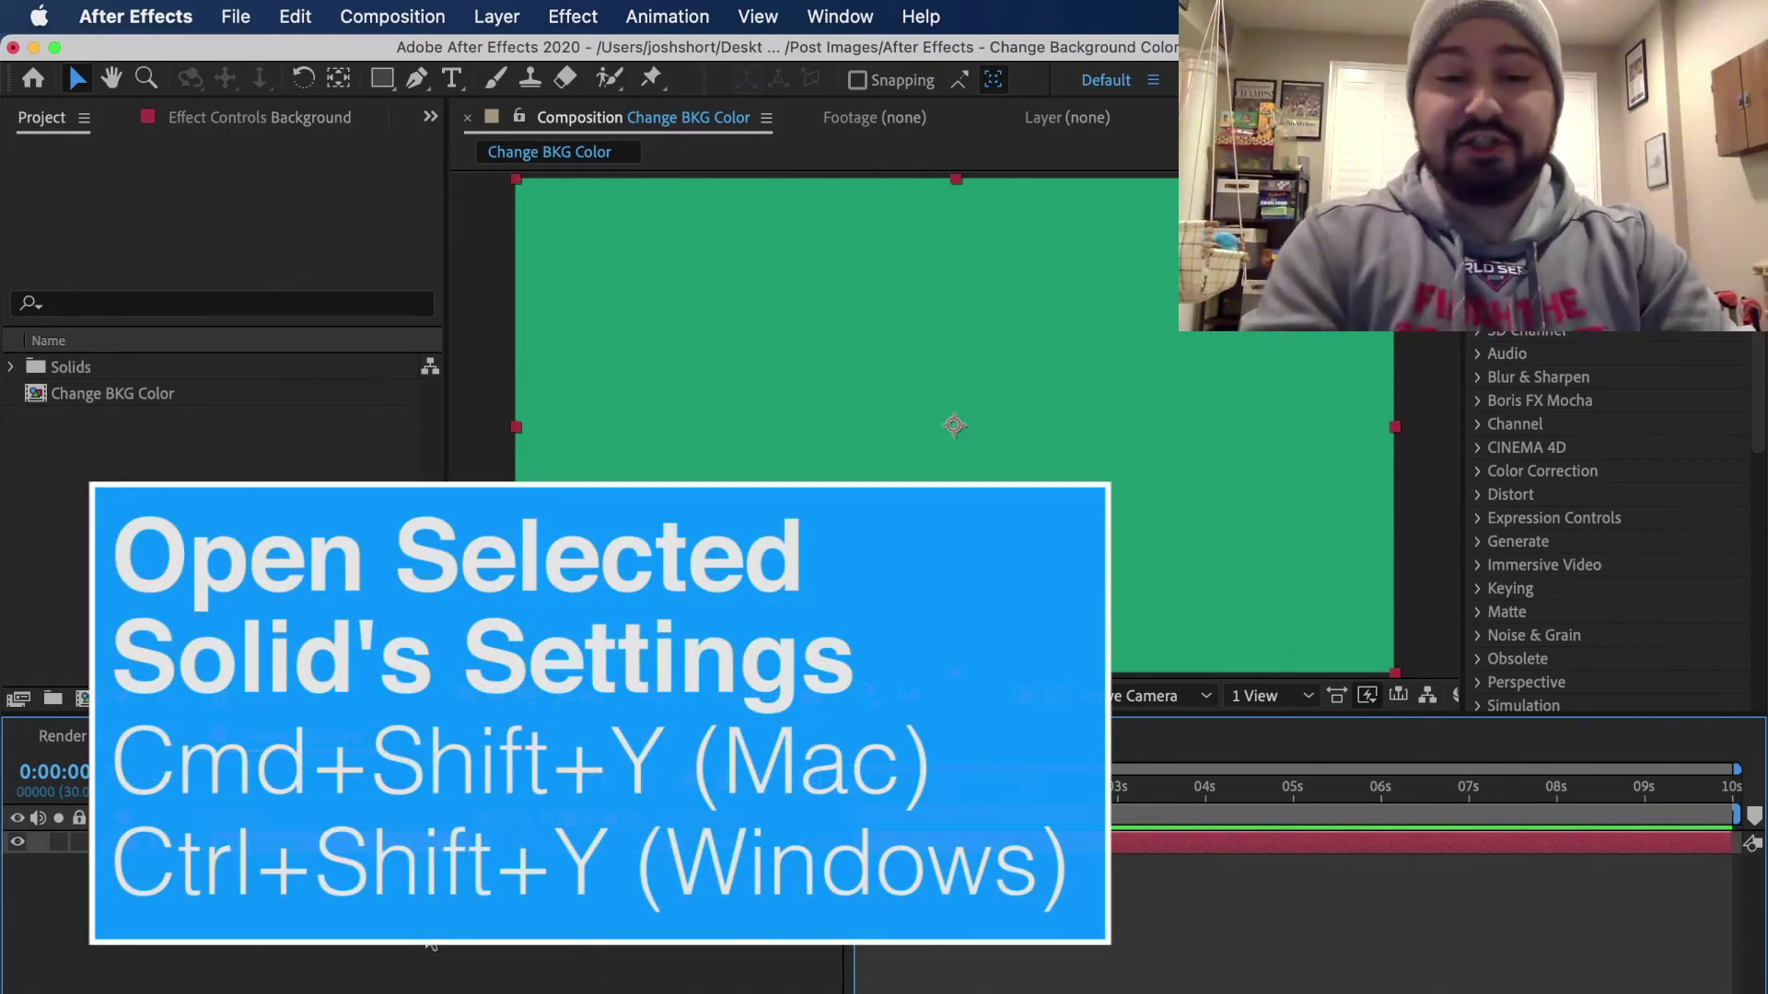
pyautogui.press('super+shift+y')
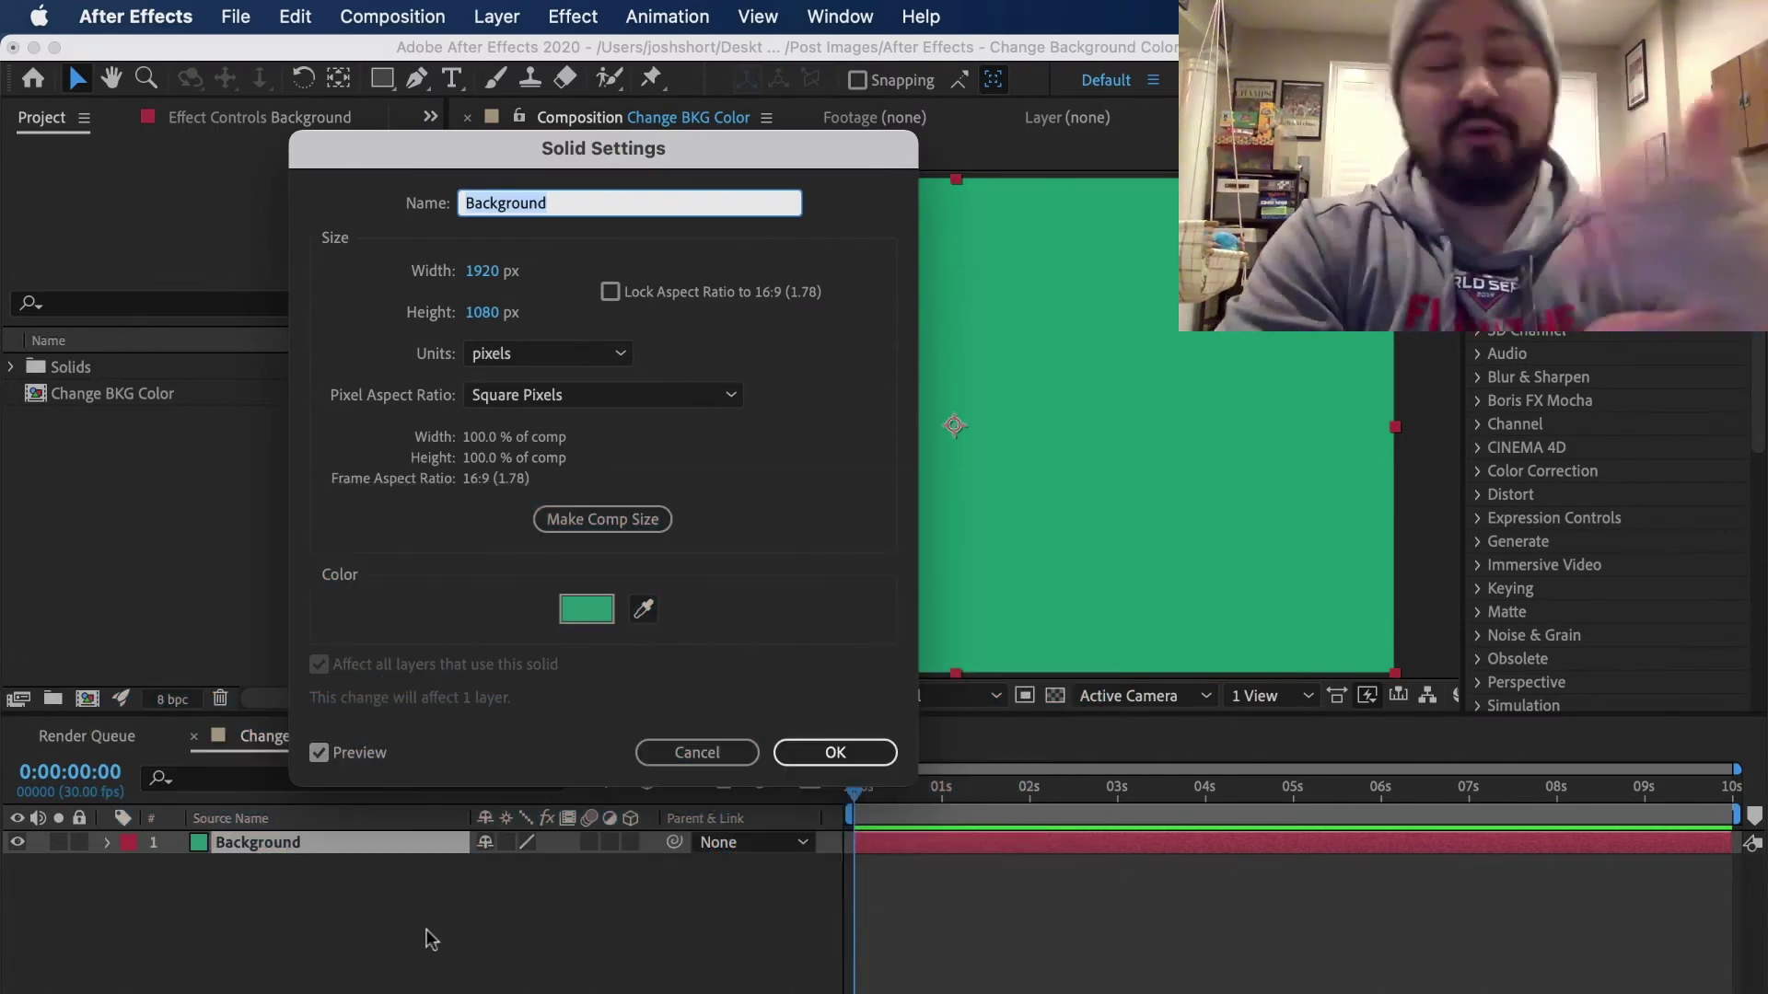